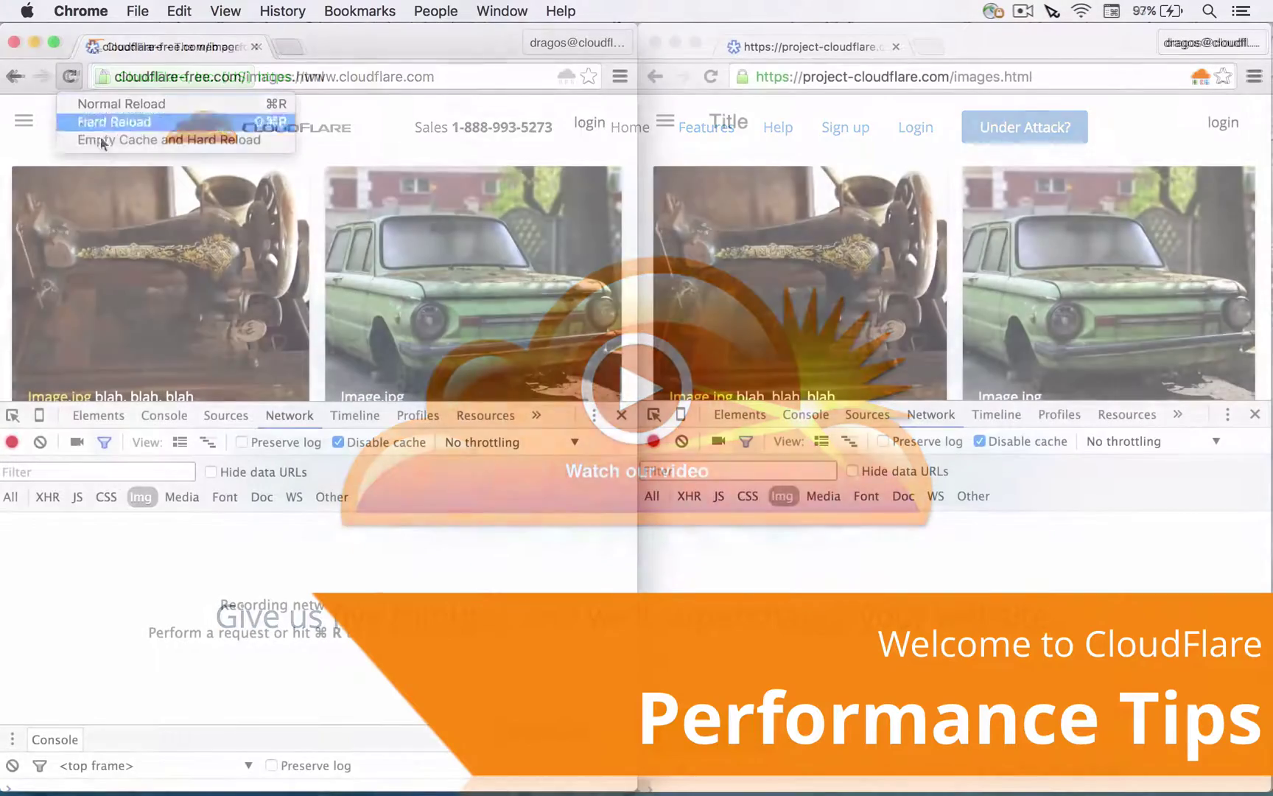
Reload cloudflare-free.com/images.html to measure its load time (4.59 s).
{"action": "left_click", "coordinate": [105, 143]}
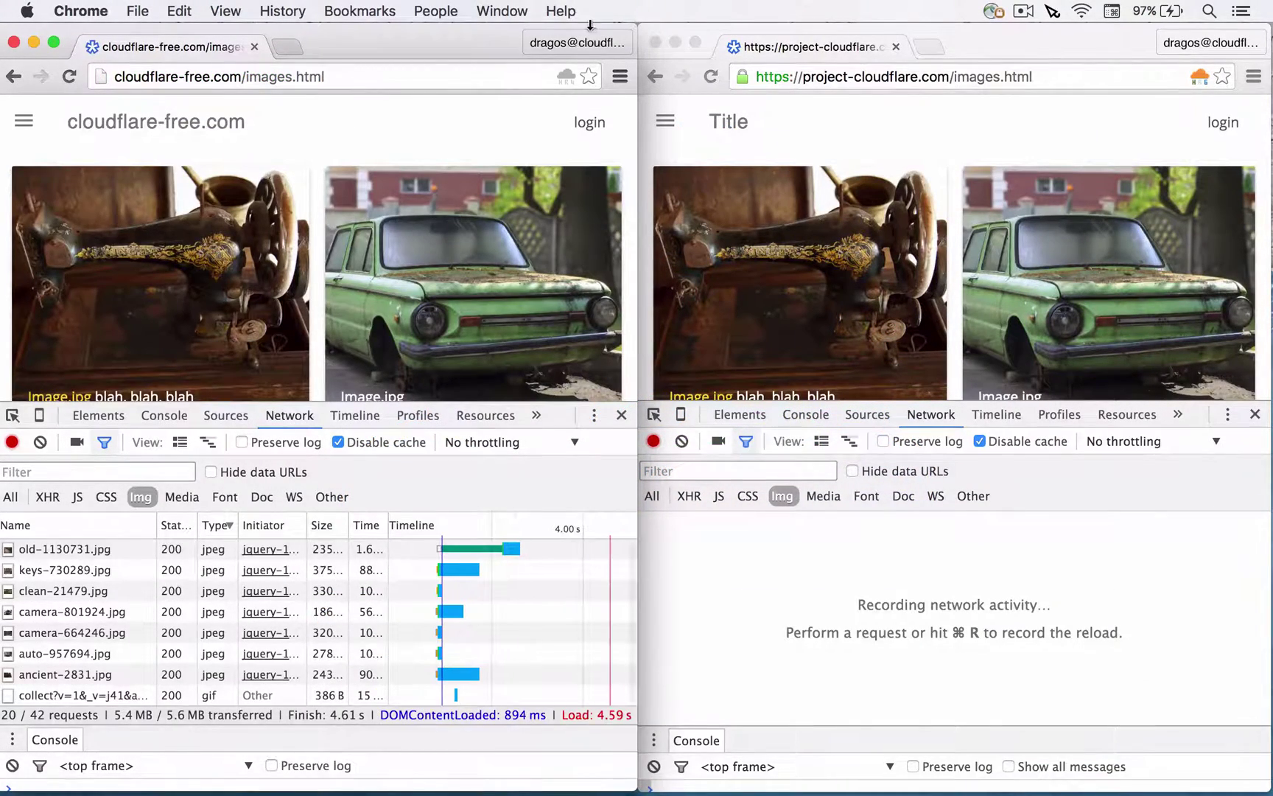
Empty the cache and hard-reload project-cloudflare.com/images.html in the right-hand window.
{"action": "left_click", "coordinate": [771, 109]}
{"action": "right_click", "coordinate": [711, 77]}
{"action": "left_click", "coordinate": [734, 139]}
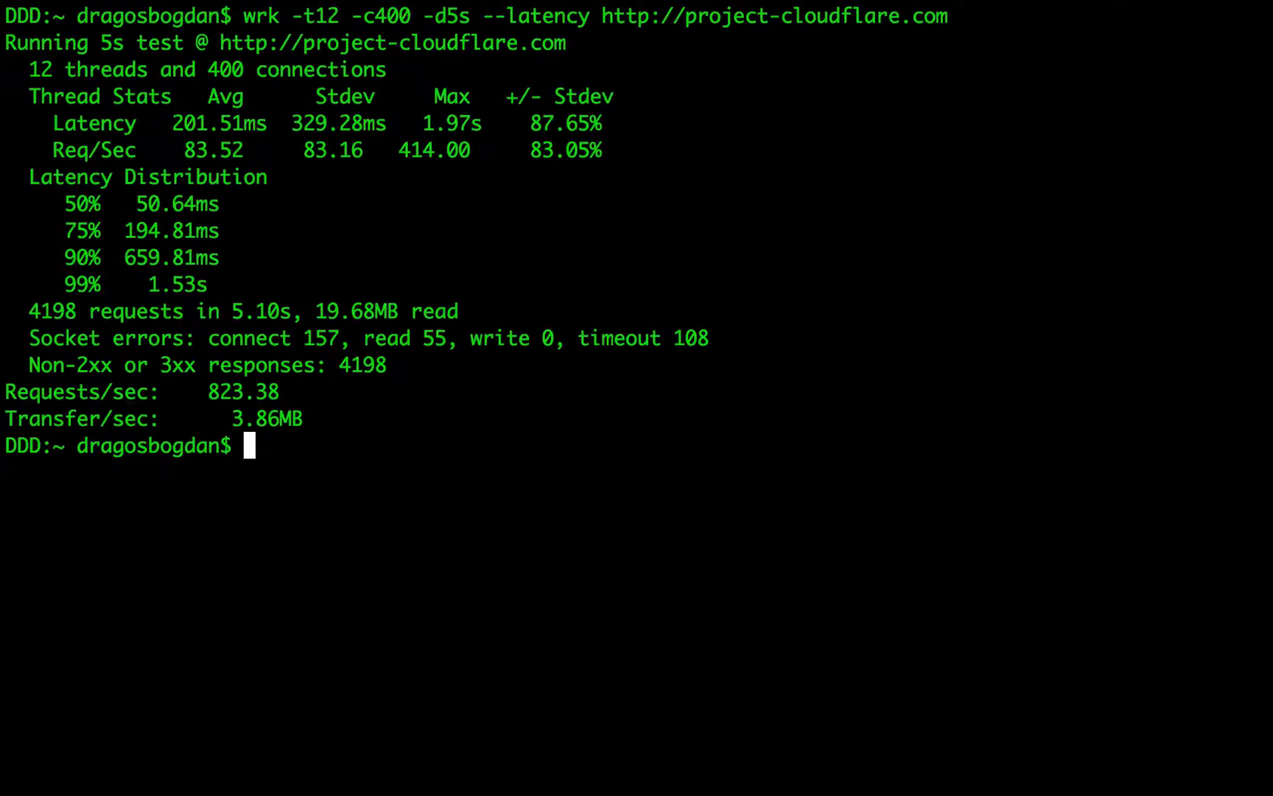
Highlight the wrk results: 201.51 ms average latency, transfer/sec, and 823.38 requests/sec.
{"action": "triple_click", "coordinate": [219, 123]}
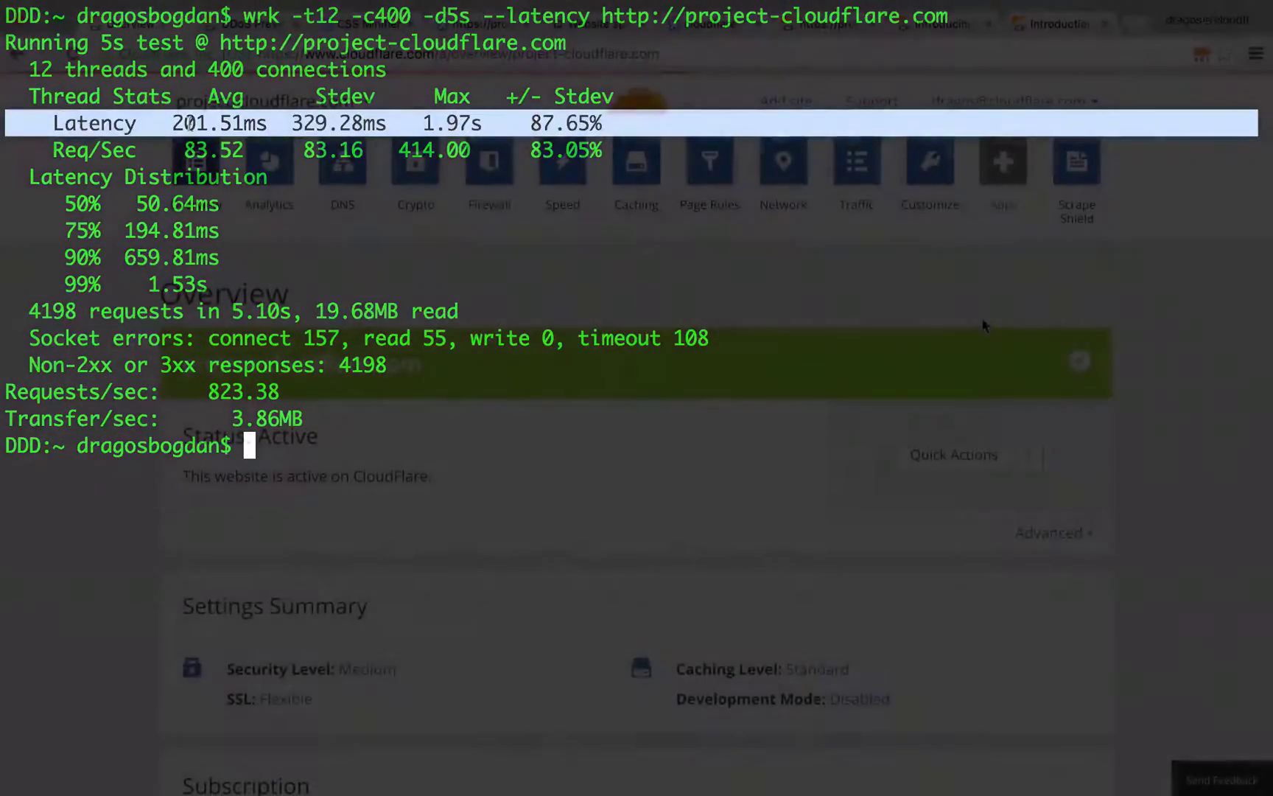
{"action": "triple_click", "coordinate": [307, 418]}
{"action": "scroll", "coordinate": [981, 317], "scroll_direction": "down", "scroll_amount": 3}
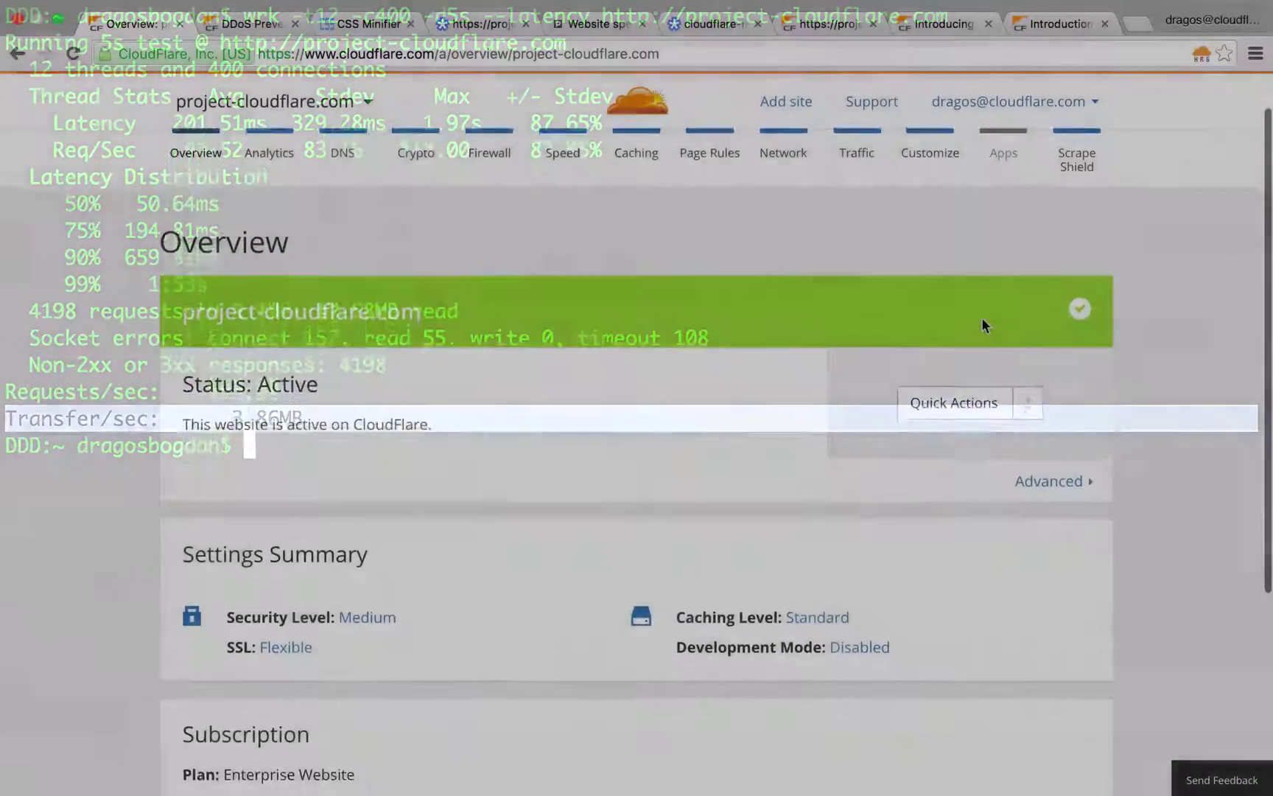
{"action": "triple_click", "coordinate": [221, 392]}
{"action": "scroll", "coordinate": [982, 318], "scroll_direction": "down", "scroll_amount": 1}
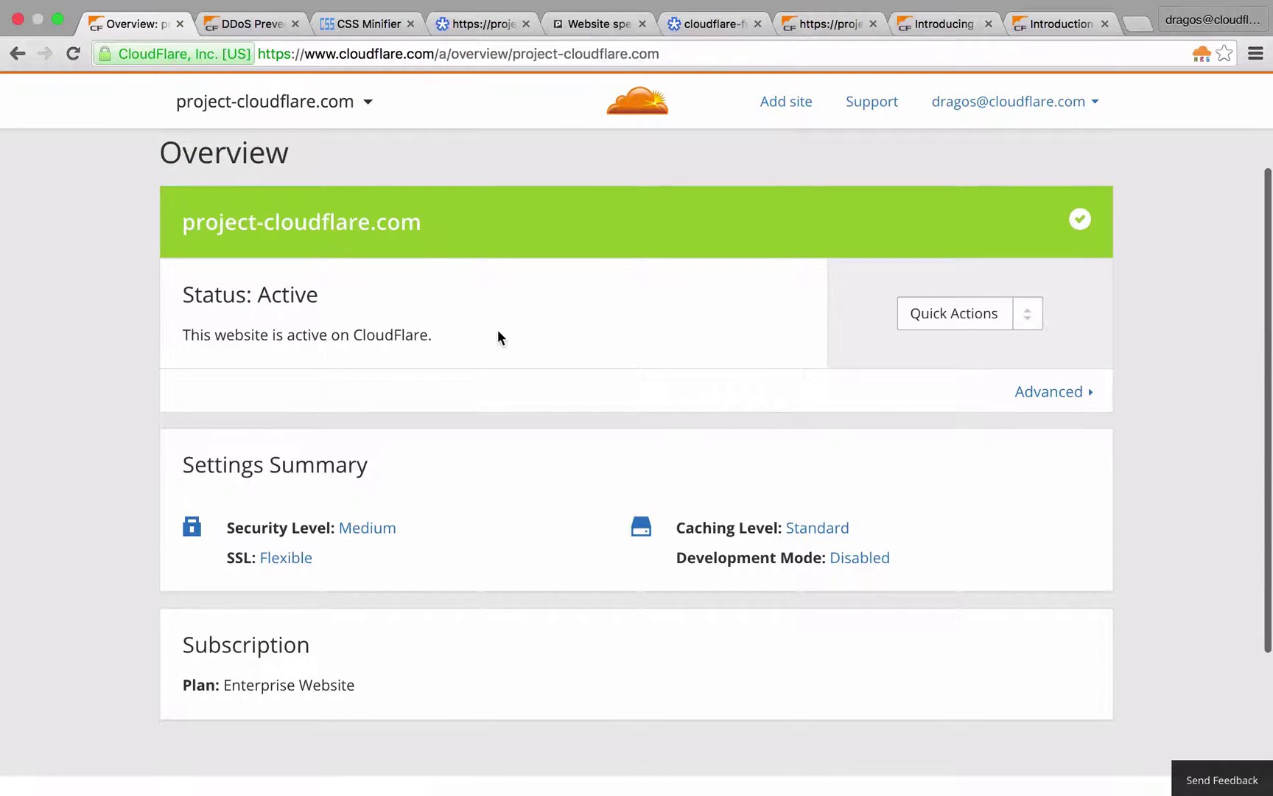
Go to the DNS settings for project-cloudflare.com and scroll down to the records list.
{"action": "scroll", "coordinate": [498, 329], "scroll_direction": "up", "scroll_amount": 4}
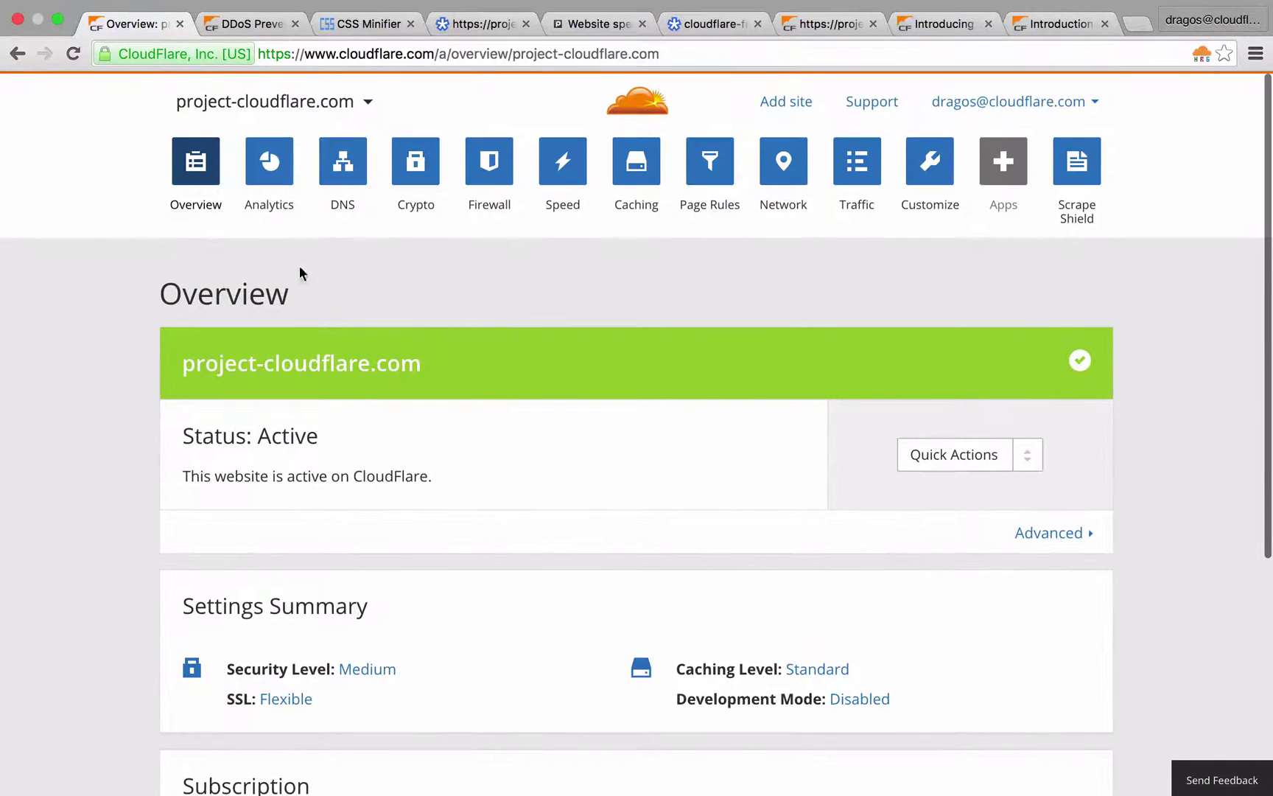
{"action": "left_click", "coordinate": [334, 184]}
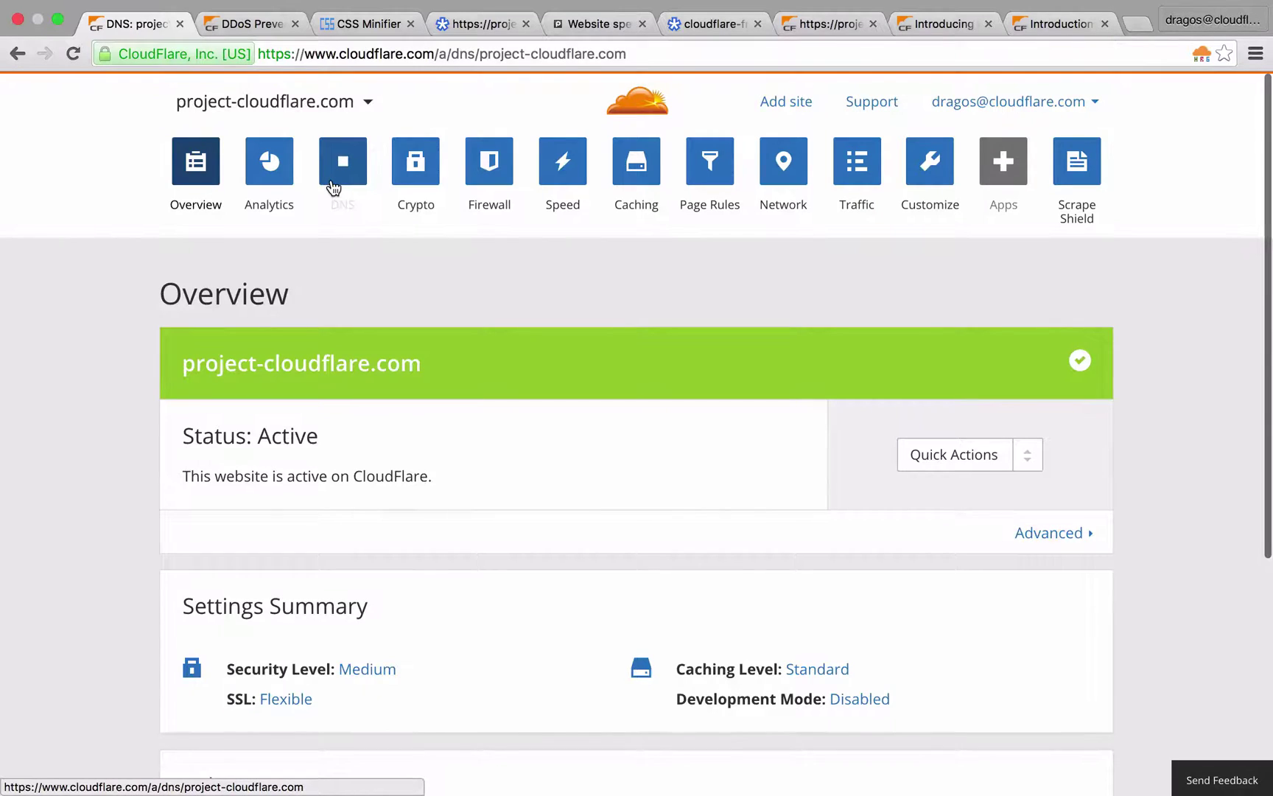
{"action": "scroll", "coordinate": [343, 459], "scroll_direction": "down", "scroll_amount": 1}
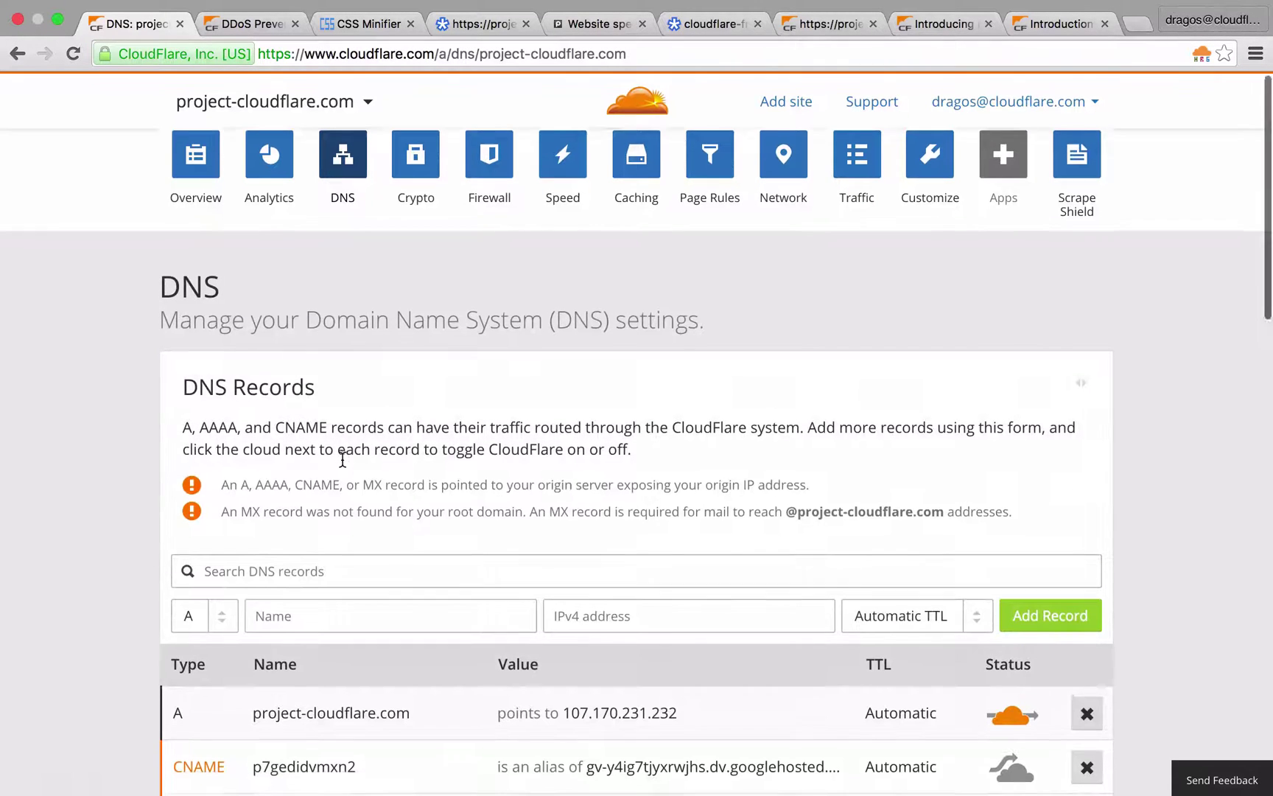
{"action": "scroll", "coordinate": [342, 459], "scroll_direction": "down", "scroll_amount": 5}
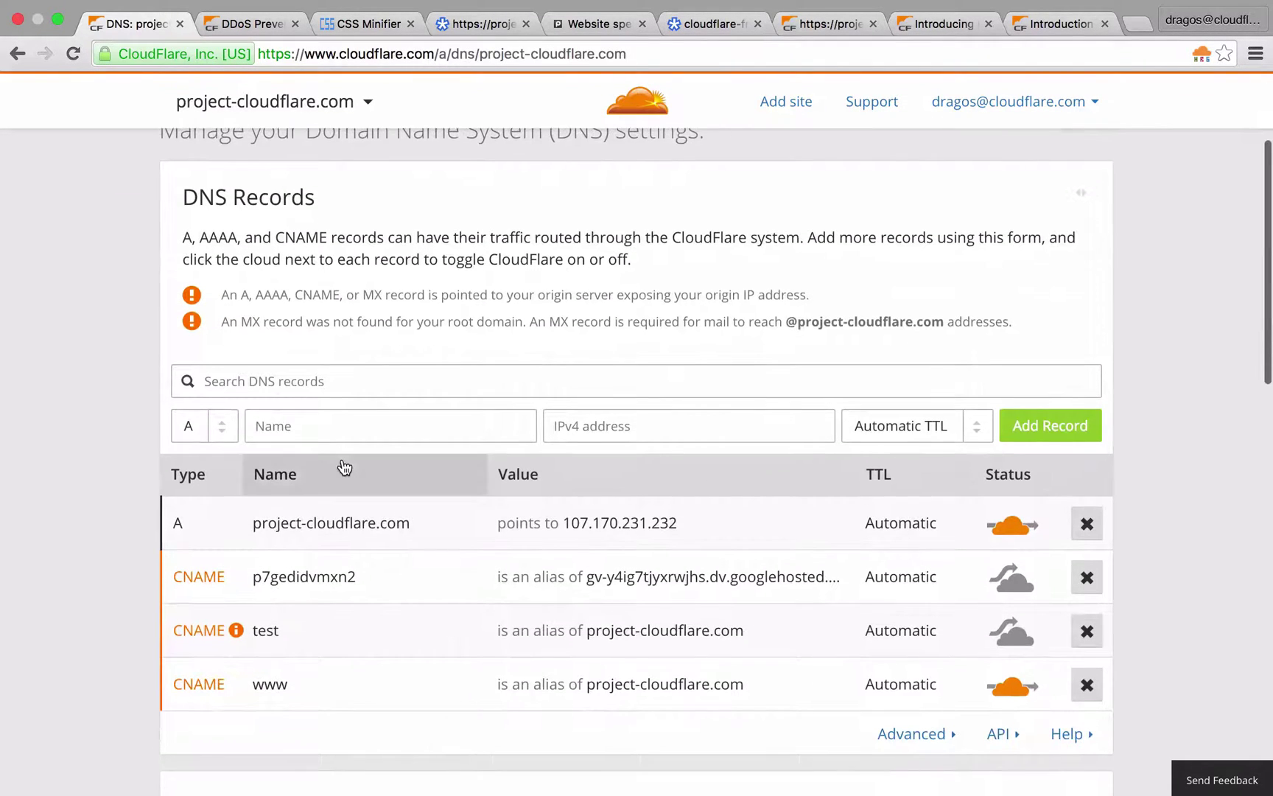
{"action": "scroll", "coordinate": [345, 466], "scroll_direction": "down", "scroll_amount": 3}
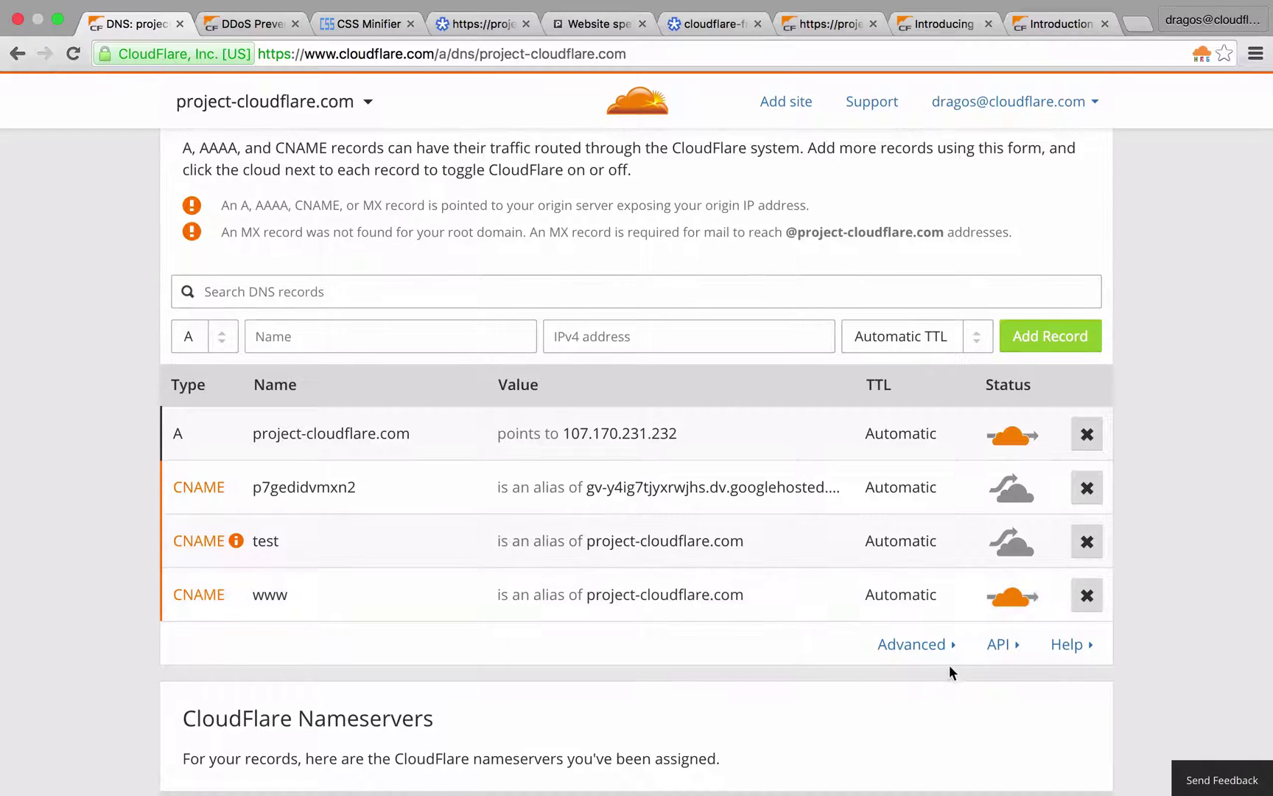
Toggle proxying on the www, p7gedidvmxn2 and A records, leaving www and A proxied, then start a ping.
{"action": "left_click", "coordinate": [1010, 608]}
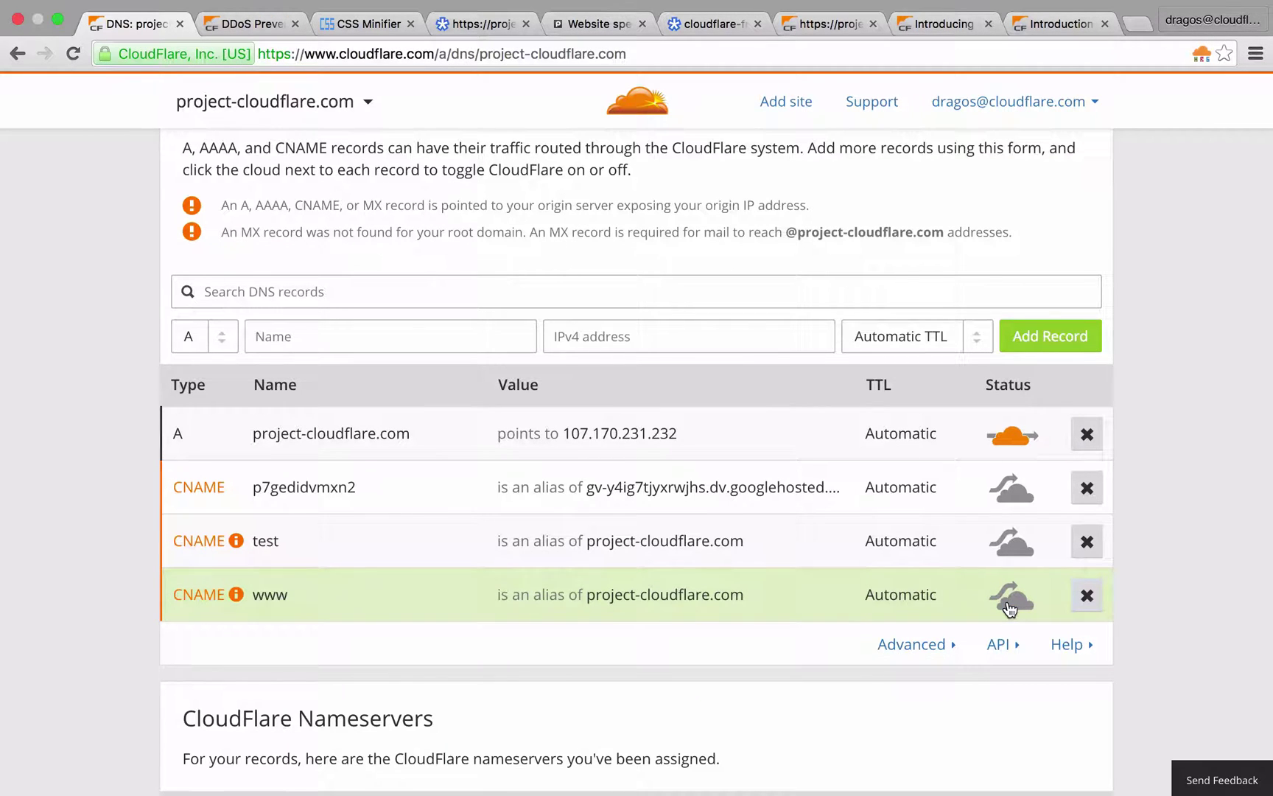
{"action": "left_click", "coordinate": [1009, 609]}
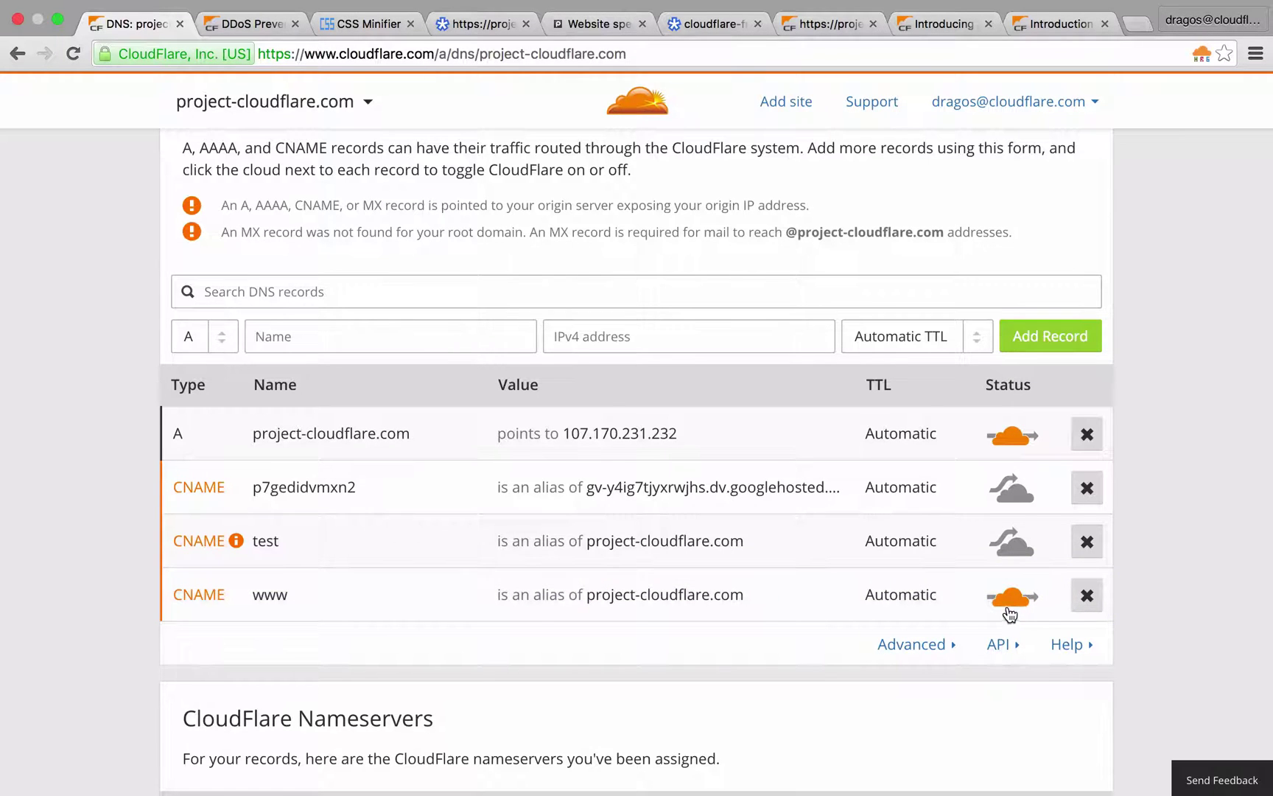
{"action": "left_click", "coordinate": [1013, 490]}
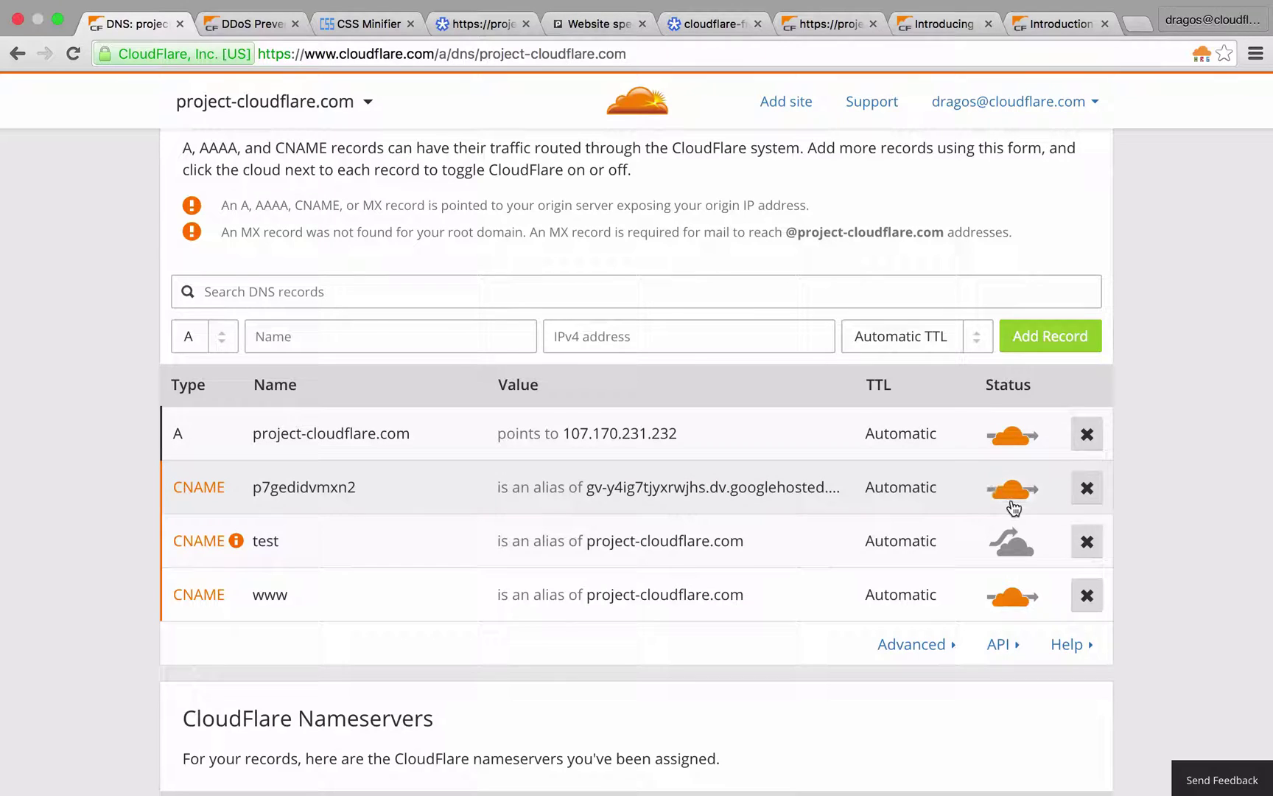
{"action": "left_click", "coordinate": [1012, 490]}
{"action": "left_click", "coordinate": [1012, 437]}
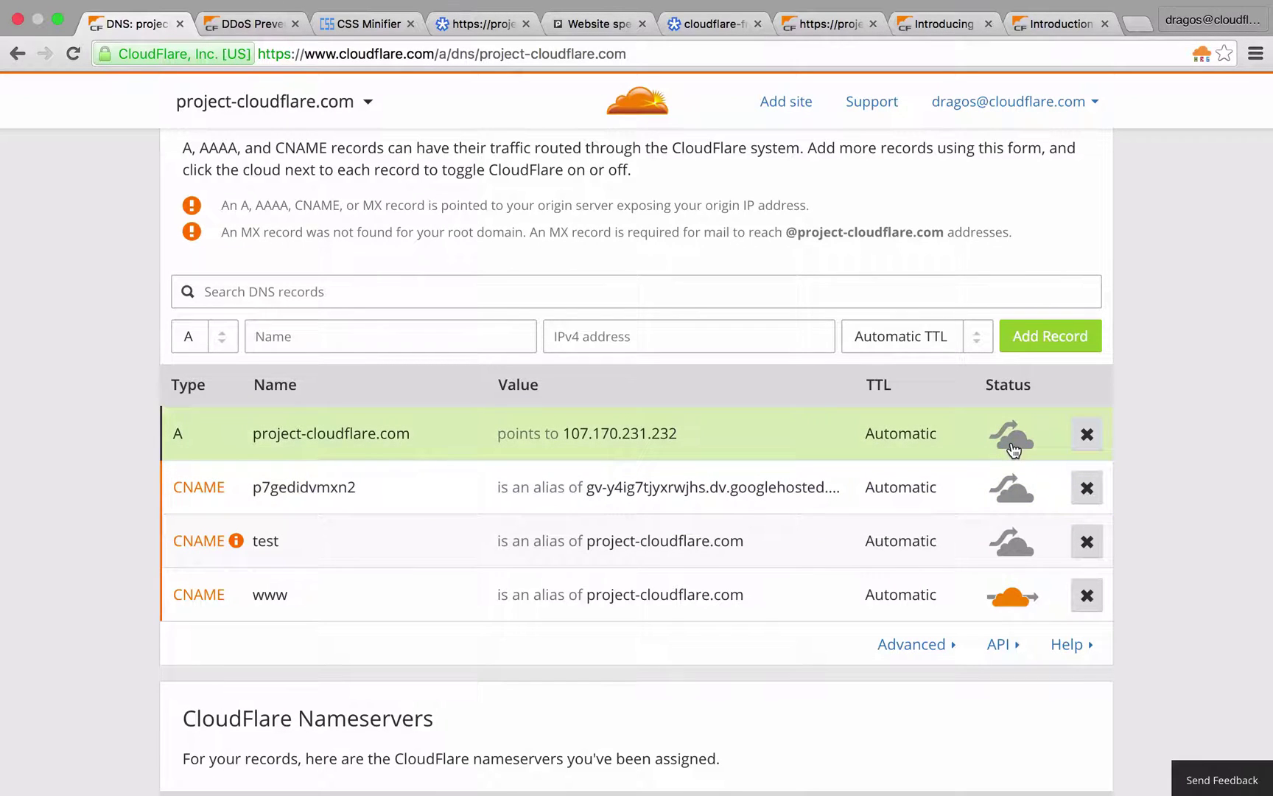
{"action": "left_click", "coordinate": [1014, 450]}
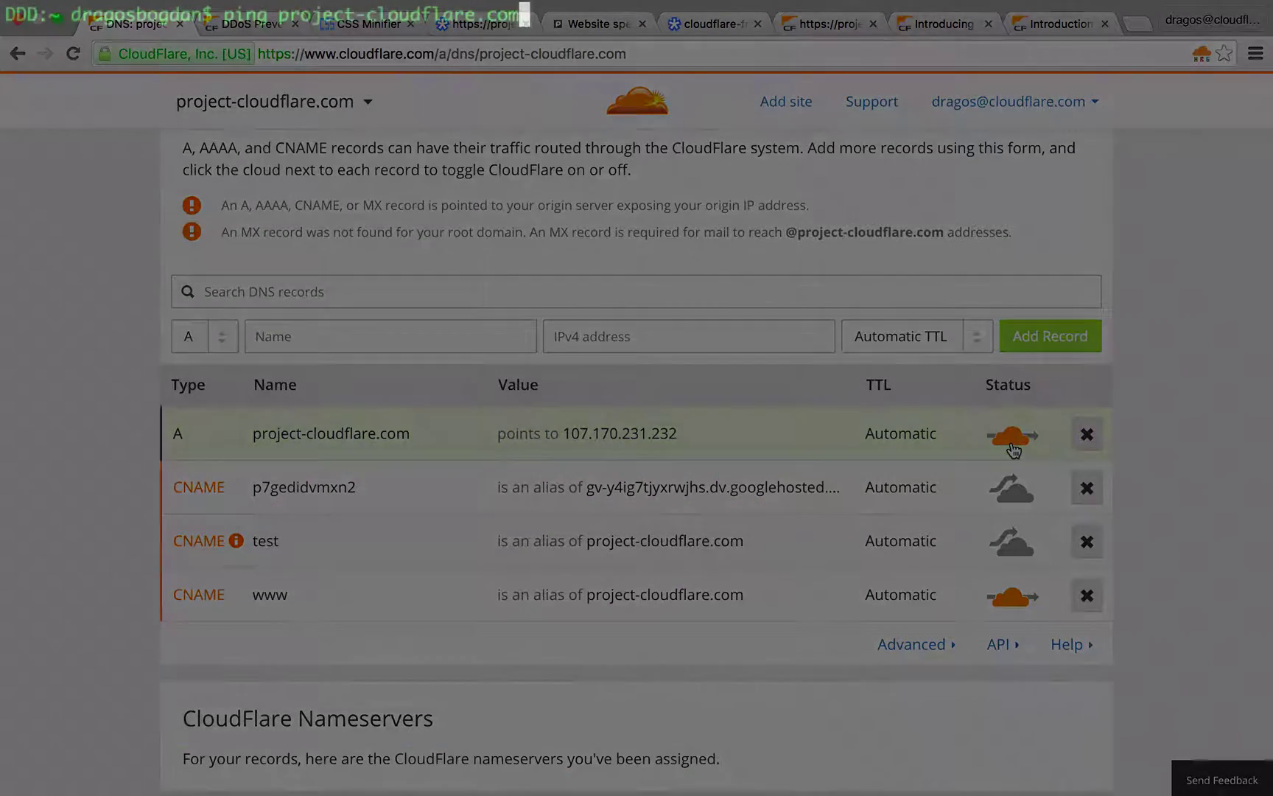
{"action": "key", "text": "Return"}
Stop the ping and select the resolved IP 141.101.114.179 in its output.
{"action": "key", "text": "ctrl+c"}
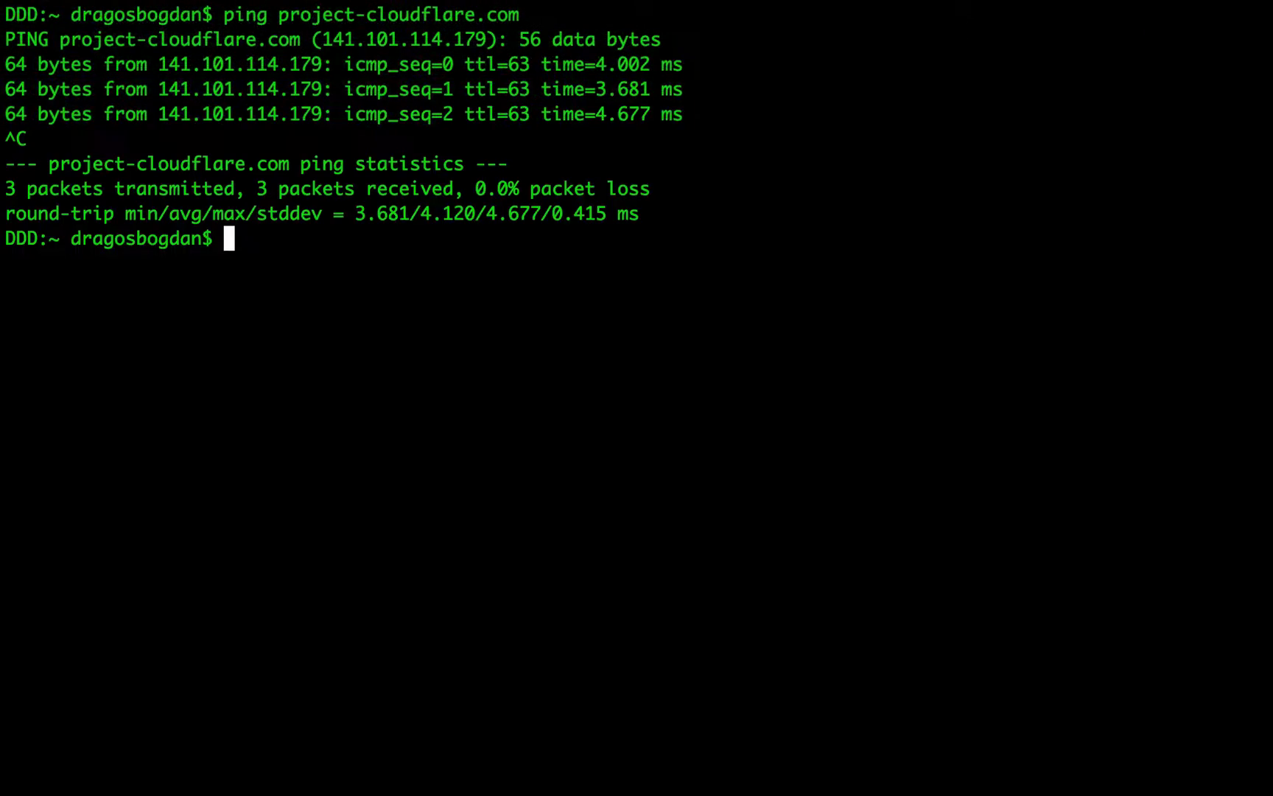
{"action": "left_click_drag", "start_coordinate": [324, 114], "coordinate": [159, 115]}
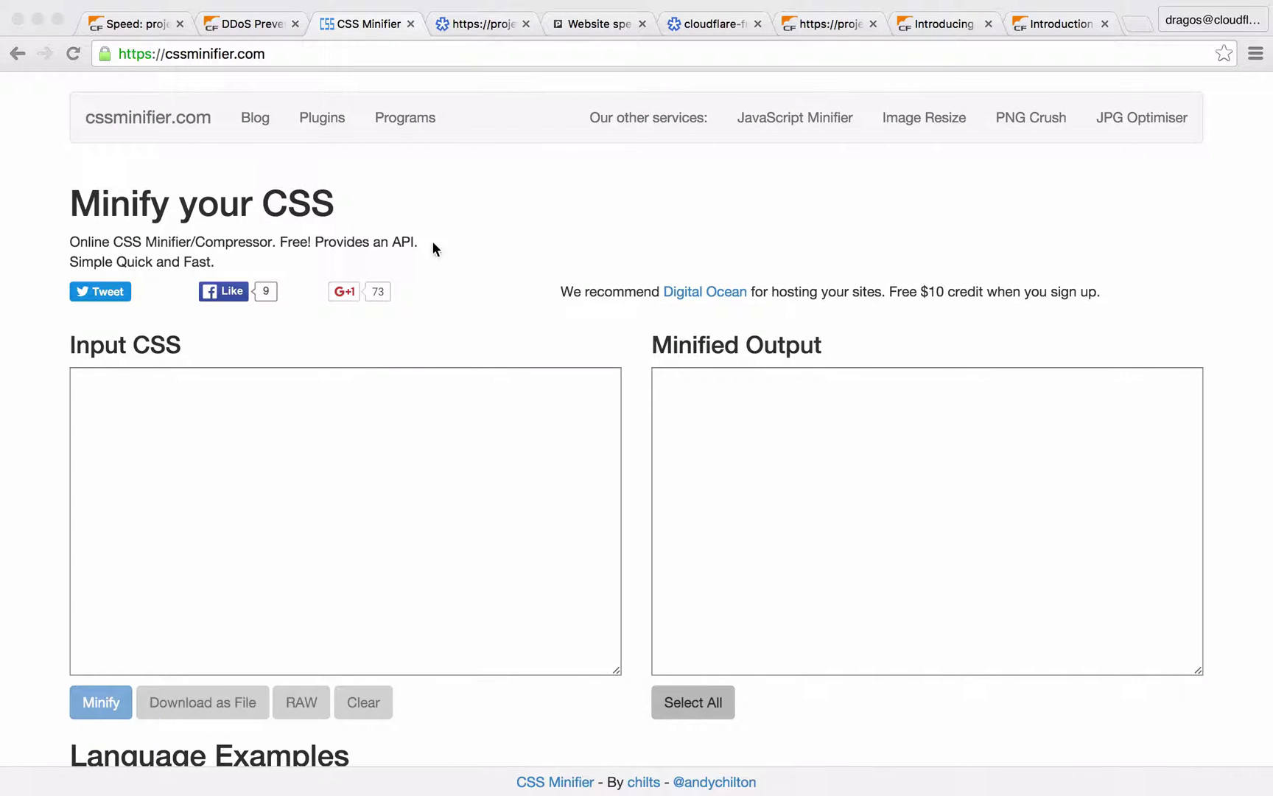
Paste the site's stylesheet into Input CSS on cssminifier.com and minify it.
{"action": "left_click", "coordinate": [344, 391]}
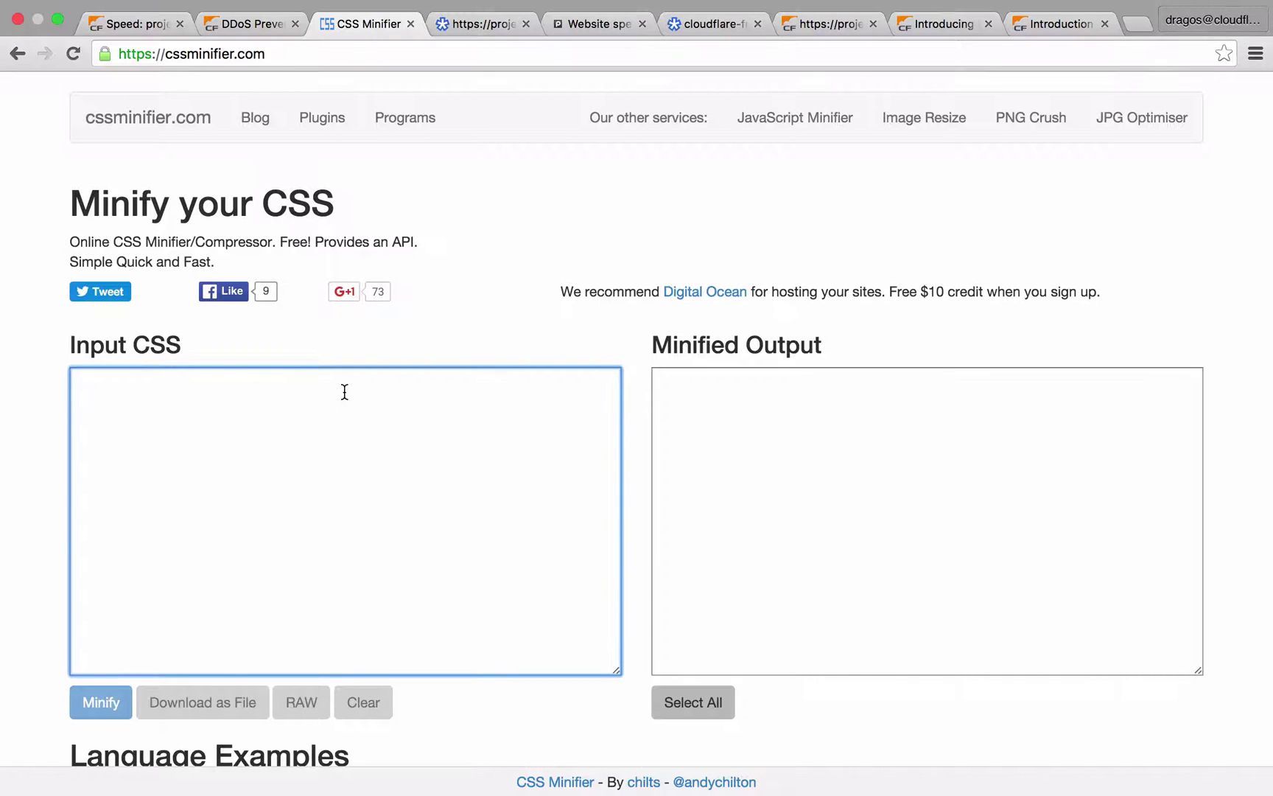
{"action": "key", "text": "super+v"}
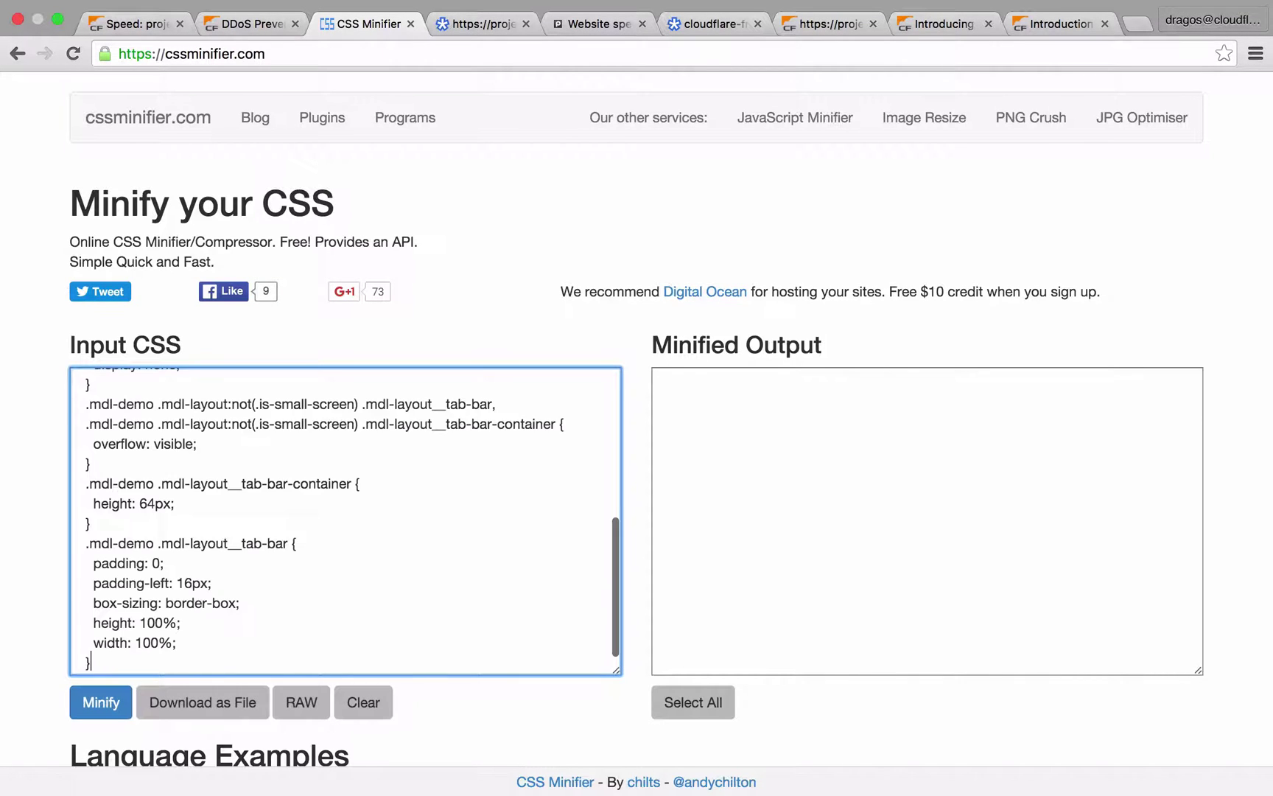
{"action": "scroll", "coordinate": [152, 448], "scroll_direction": "up", "scroll_amount": 10}
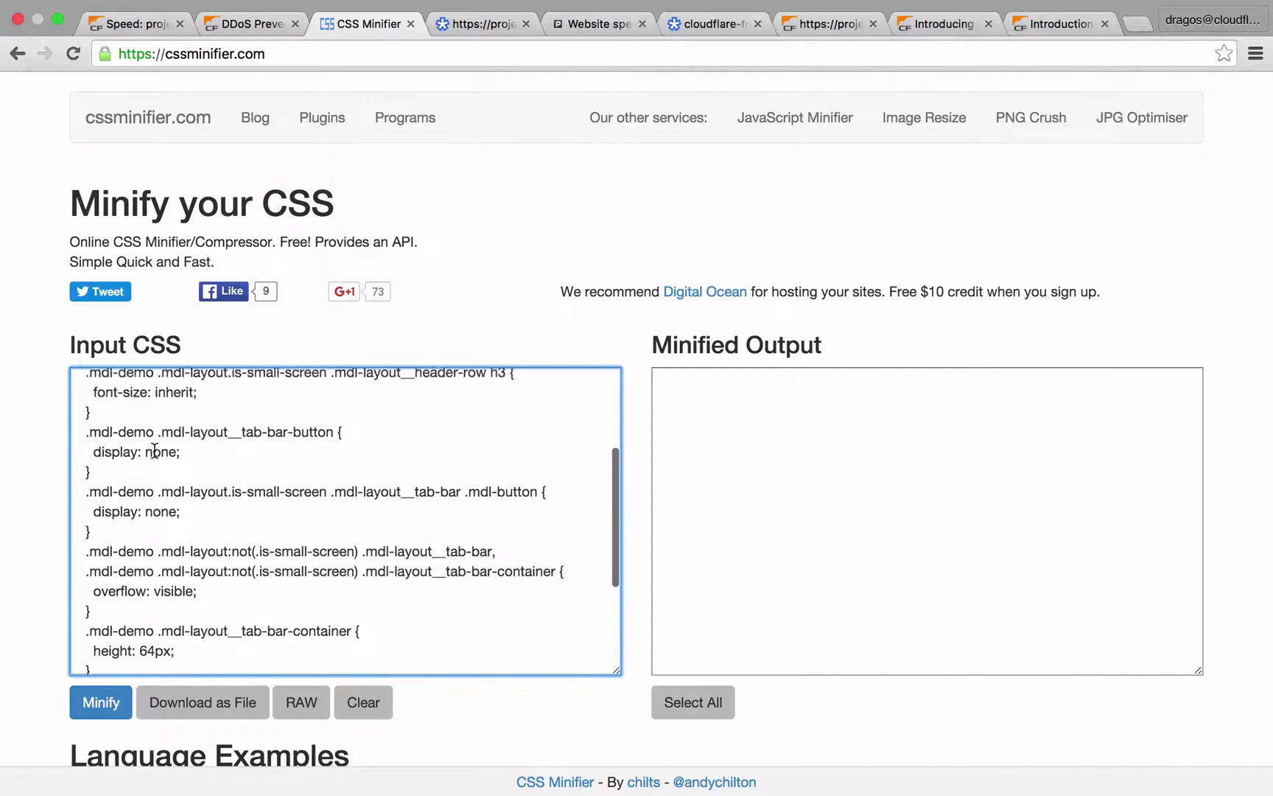
{"action": "left_click_drag", "start_coordinate": [112, 458], "coordinate": [79, 374]}
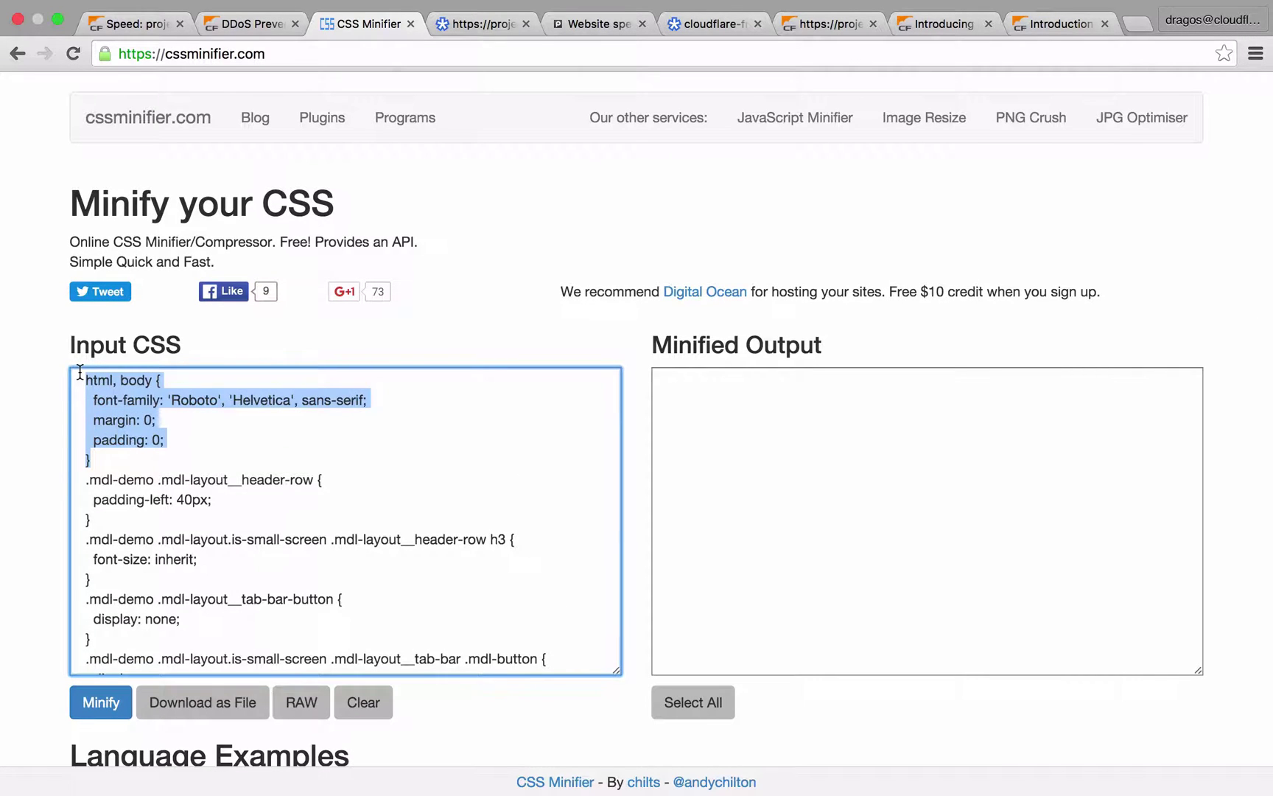
{"action": "left_click", "coordinate": [133, 460]}
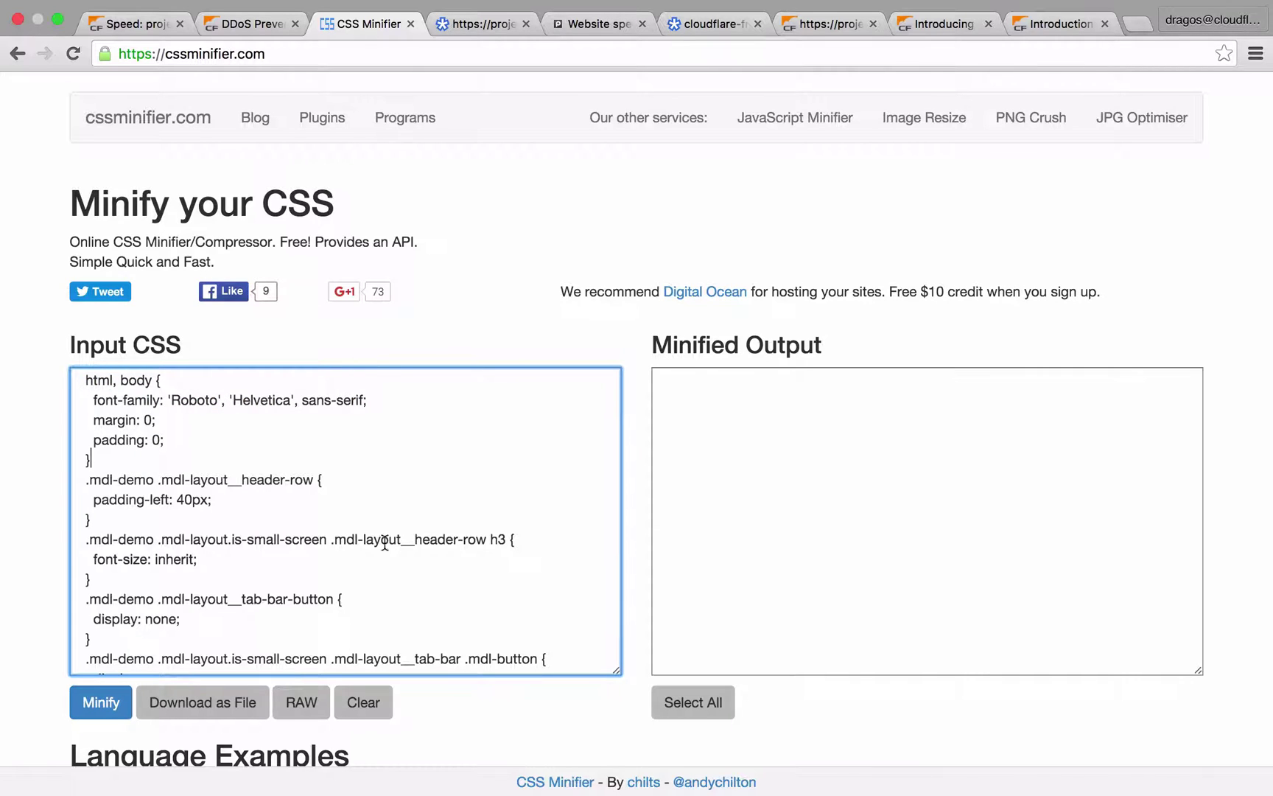
{"action": "left_click", "coordinate": [101, 702]}
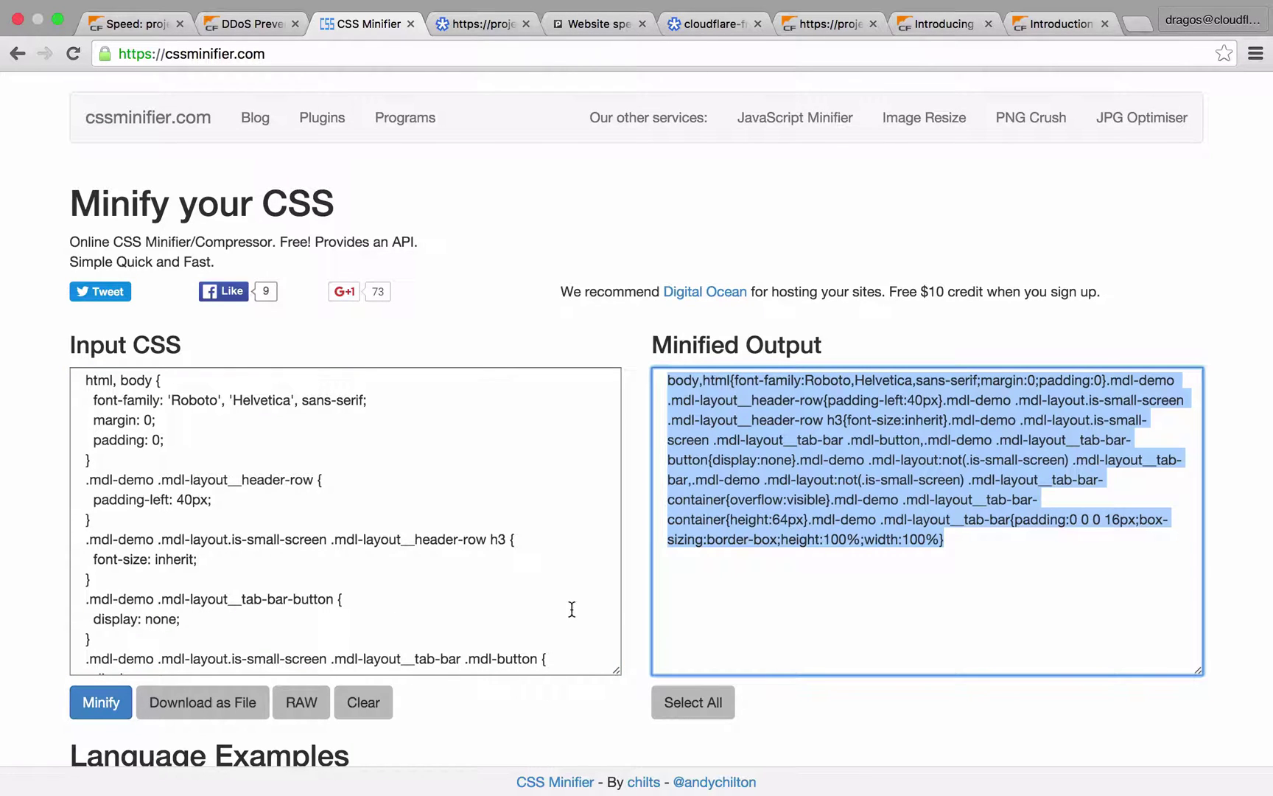
{"action": "left_click", "coordinate": [804, 581]}
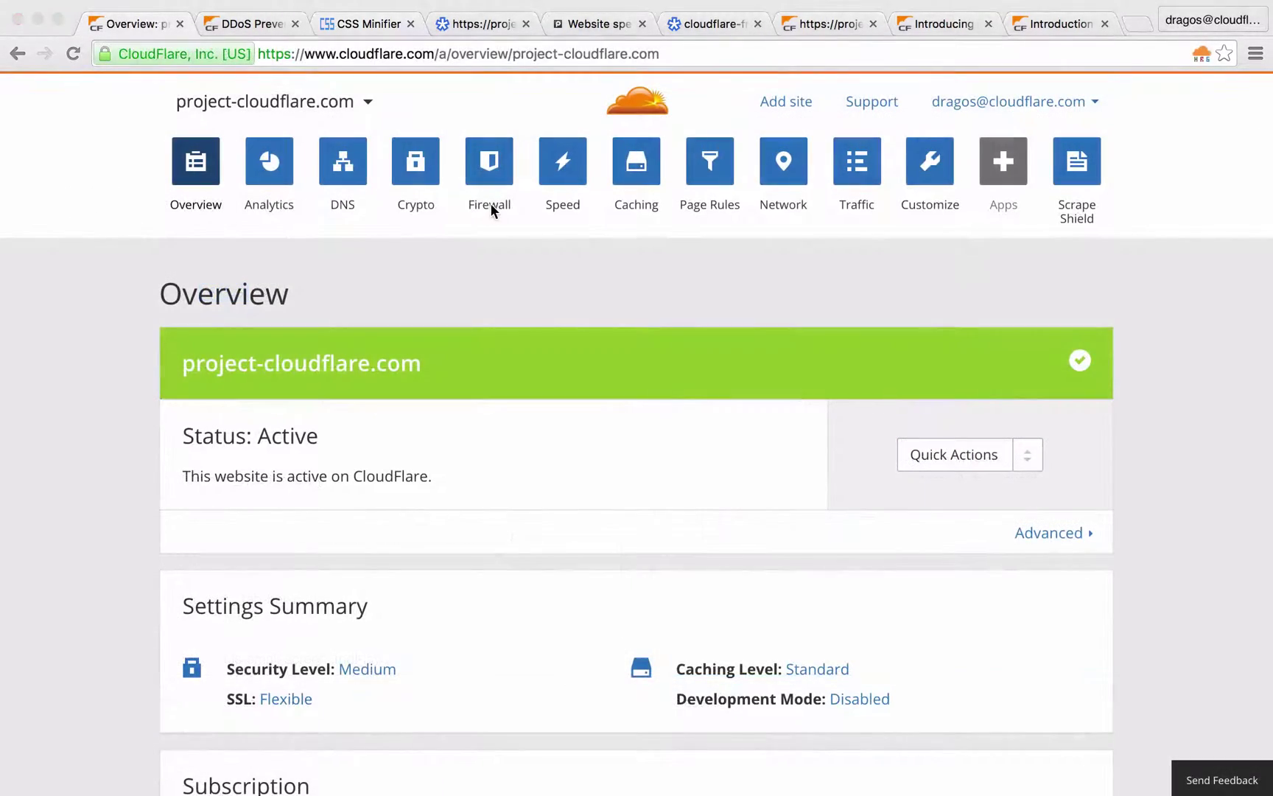
Turn on Auto Minify for HTML, CSS and JavaScript on the Speed page.
{"action": "left_click", "coordinate": [565, 179]}
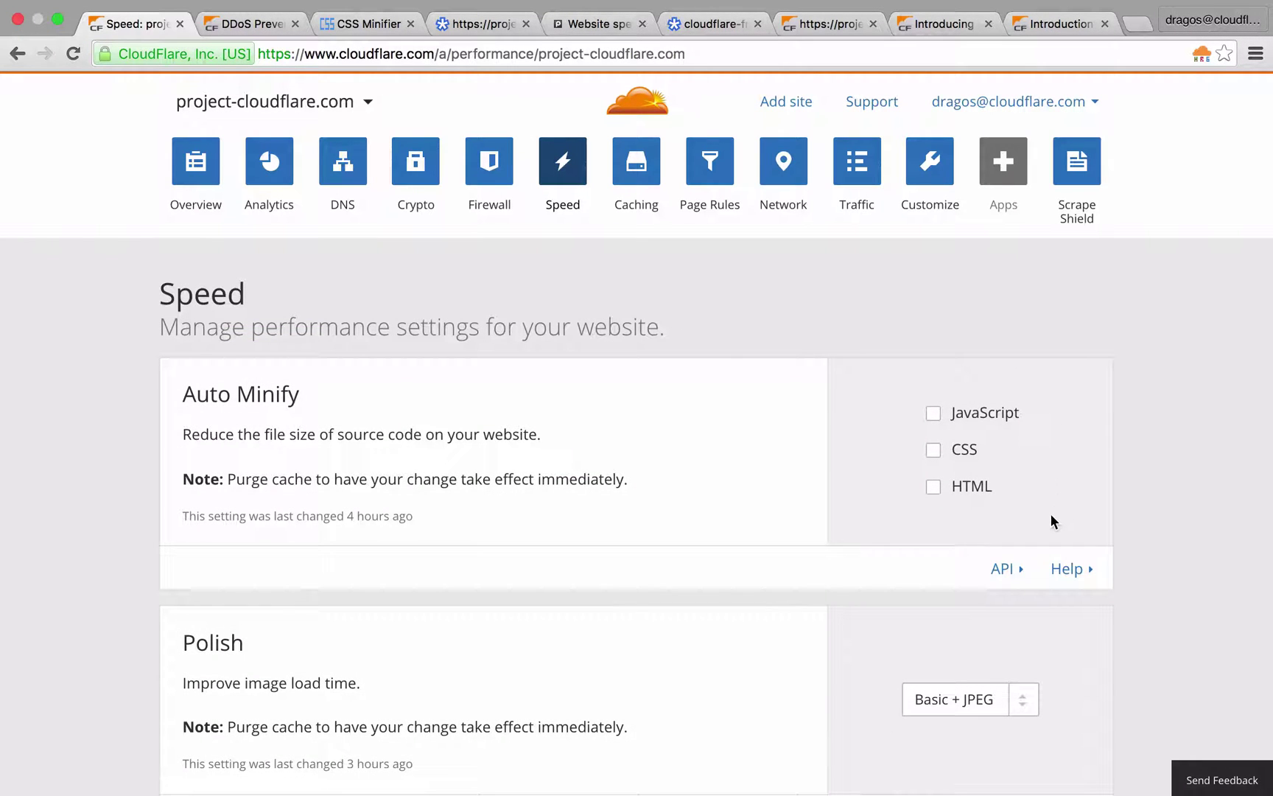
{"action": "left_click", "coordinate": [934, 485]}
{"action": "left_click", "coordinate": [935, 449]}
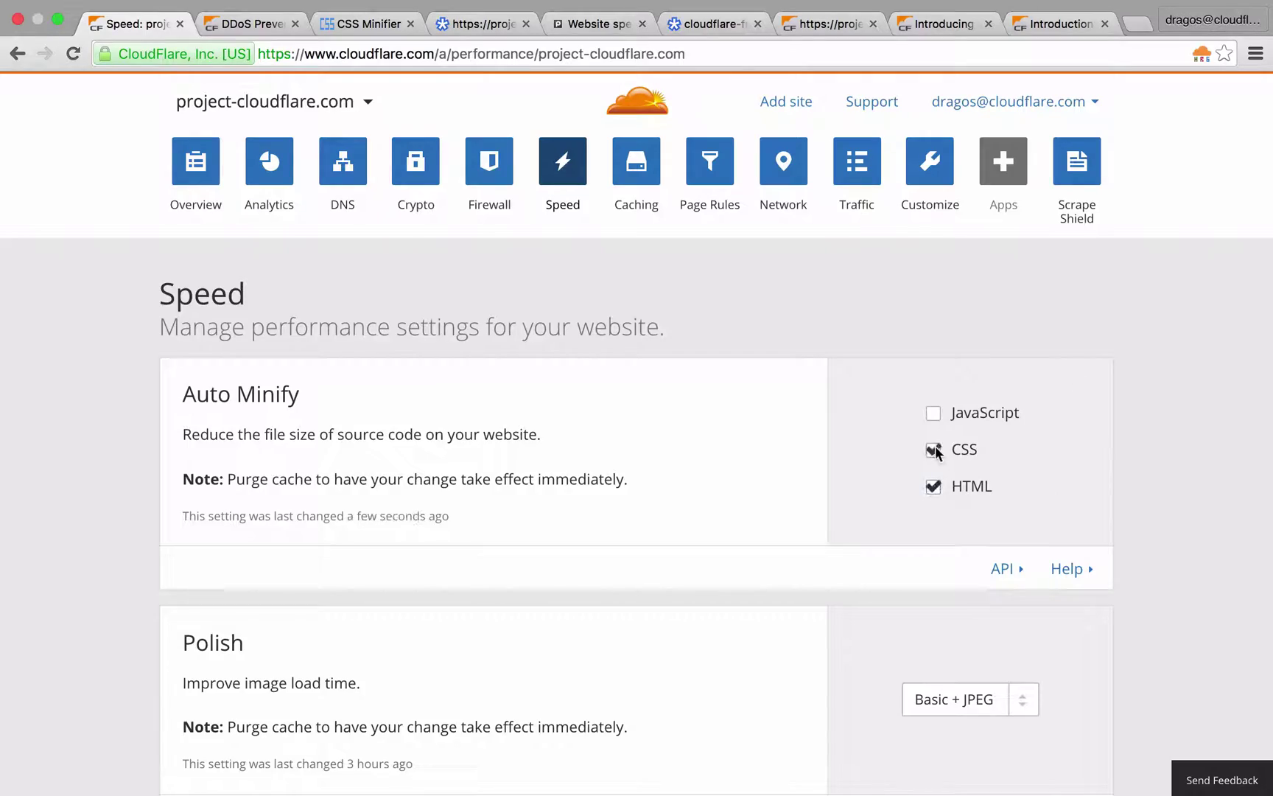
{"action": "left_click", "coordinate": [935, 412]}
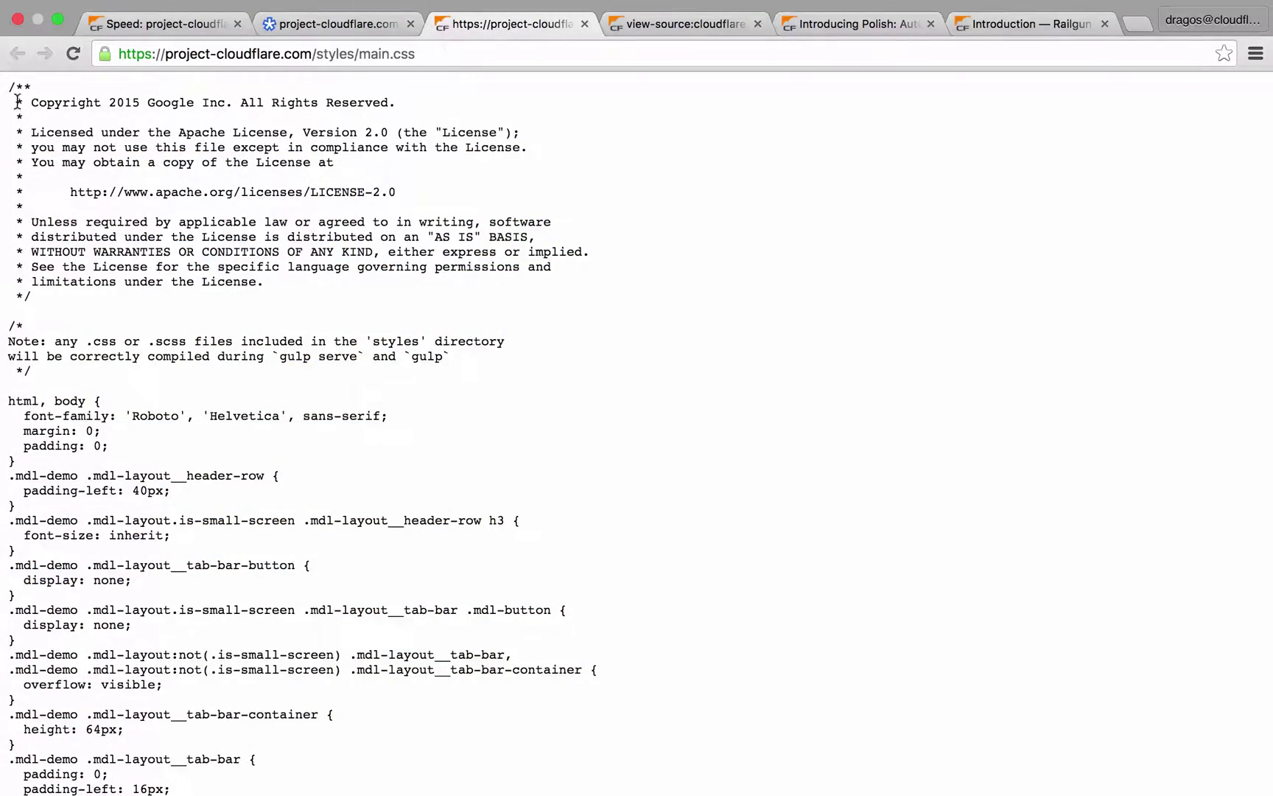
Reload project-cloudflare.com/styles/main.css so it is served minified in dense lines.
{"action": "left_click_drag", "start_coordinate": [11, 87], "coordinate": [199, 492]}
{"action": "scroll", "coordinate": [26, 522], "scroll_direction": "down", "scroll_amount": 20}
{"action": "scroll", "coordinate": [199, 492], "scroll_direction": "down", "scroll_amount": 10}
{"action": "left_click", "coordinate": [199, 492]}
{"action": "left_click", "coordinate": [76, 53]}
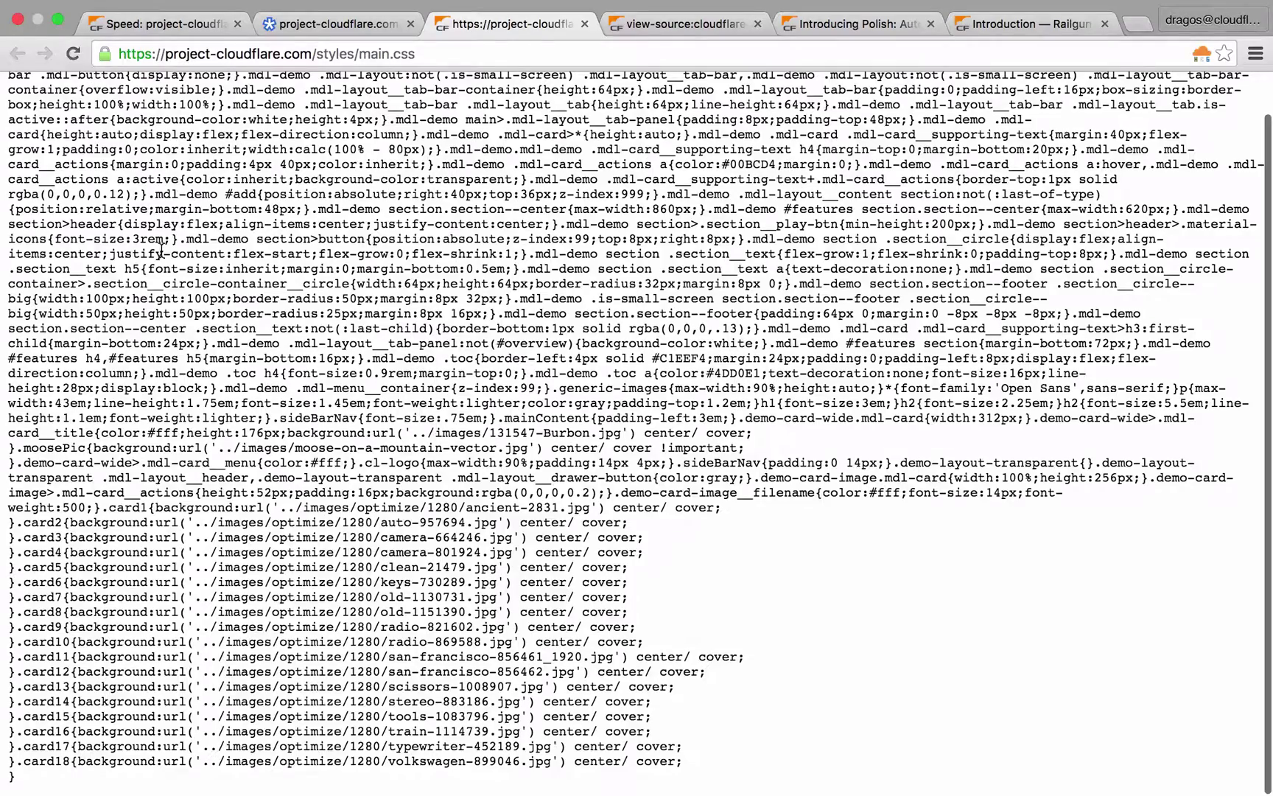
{"action": "scroll", "coordinate": [161, 250], "scroll_direction": "up", "scroll_amount": 2}
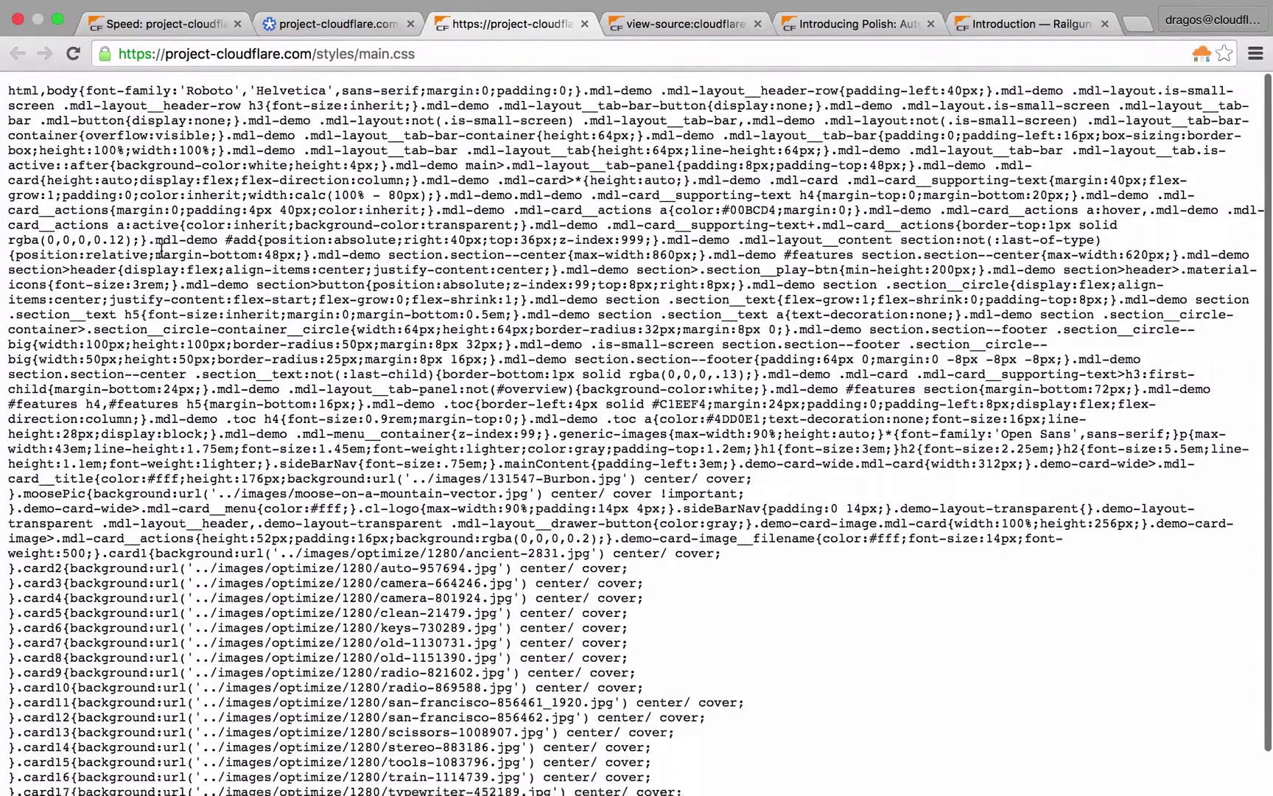
{"action": "scroll", "coordinate": [161, 250], "scroll_direction": "down", "scroll_amount": 3}
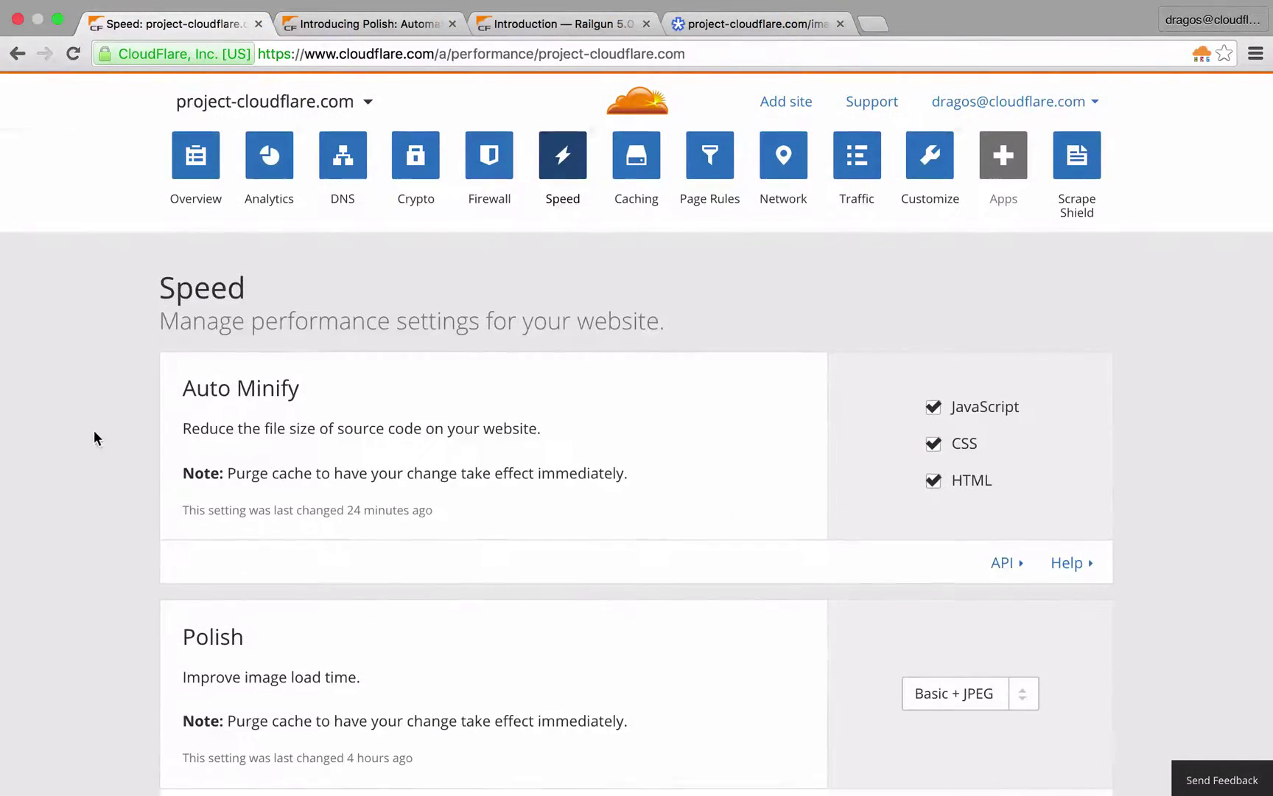
Expand the Polish card's help explaining the Basic and Basic + JPEG levels.
{"action": "scroll", "coordinate": [93, 432], "scroll_direction": "down", "scroll_amount": 5}
{"action": "scroll", "coordinate": [94, 430], "scroll_direction": "down", "scroll_amount": 5}
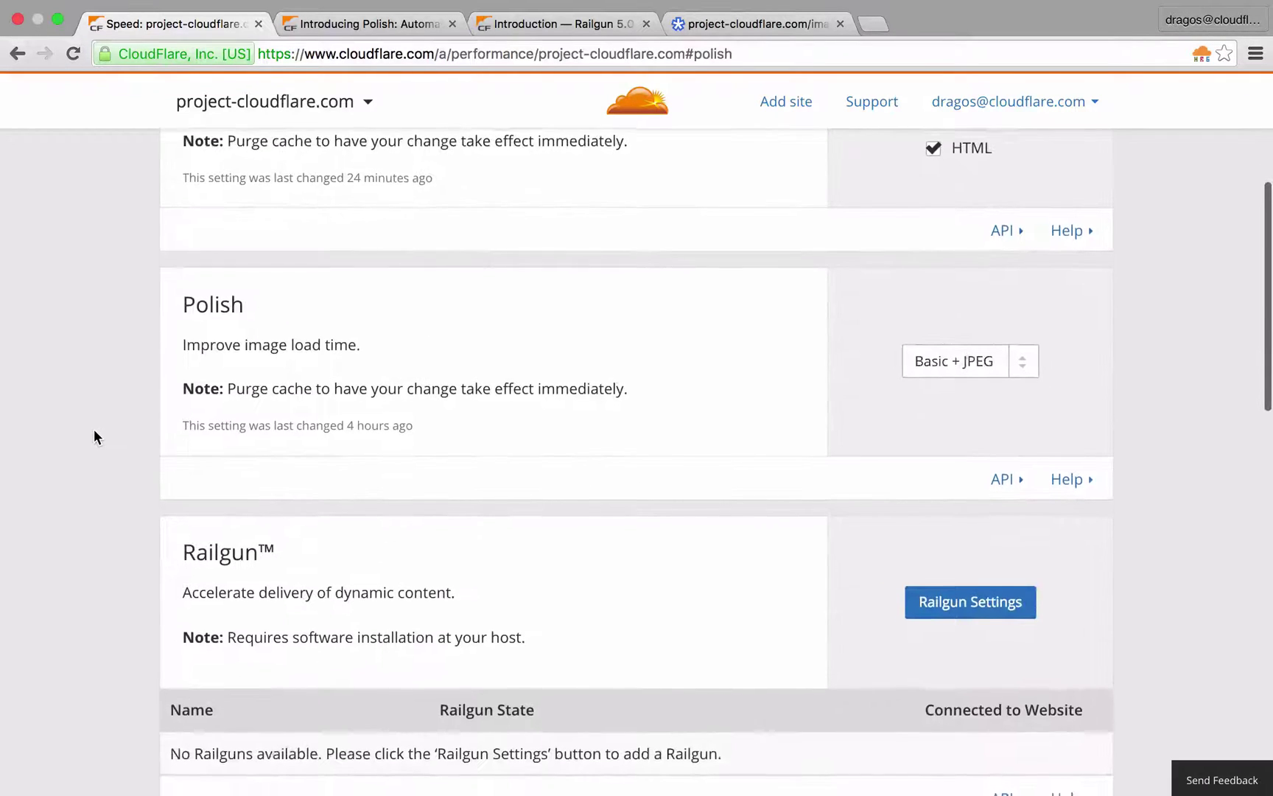
{"action": "scroll", "coordinate": [93, 435], "scroll_direction": "up", "scroll_amount": 5}
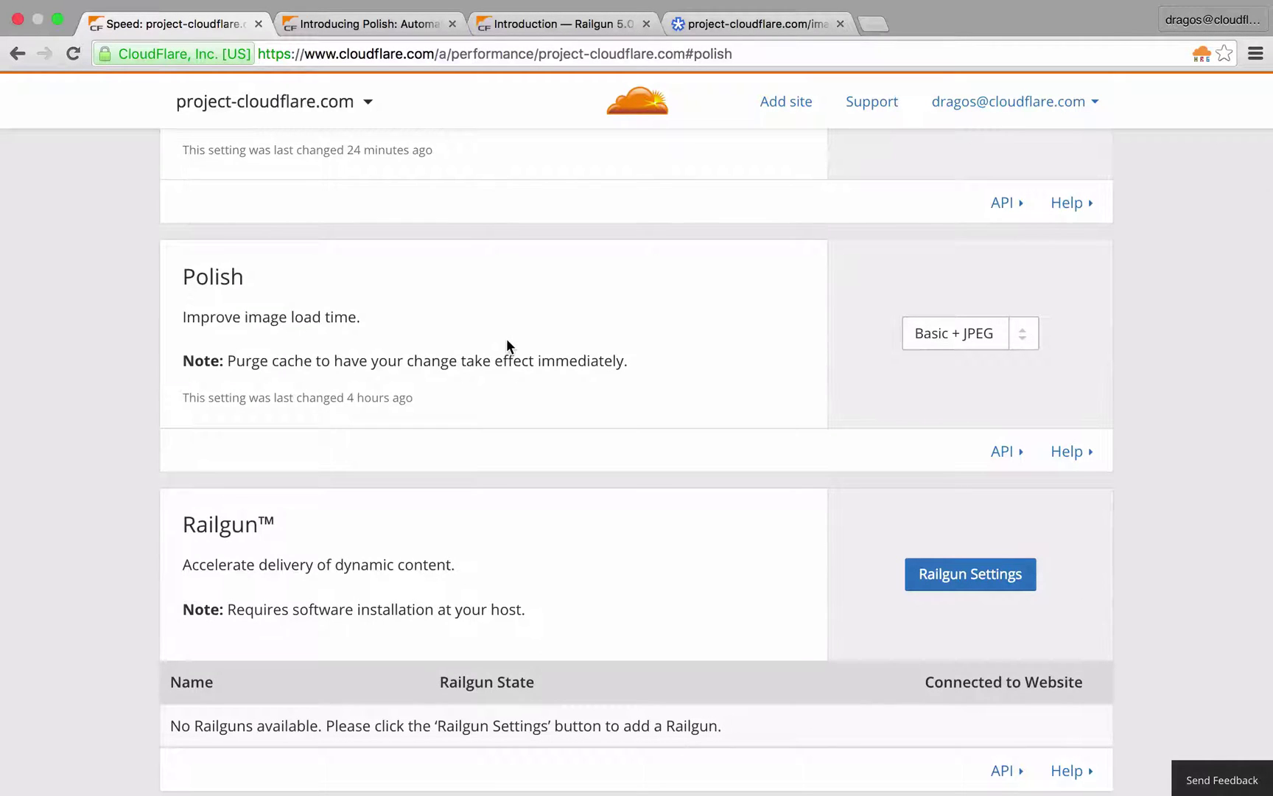
{"action": "left_click", "coordinate": [1067, 451]}
{"action": "scroll", "coordinate": [1059, 456], "scroll_direction": "down", "scroll_amount": 1}
{"action": "scroll", "coordinate": [1058, 454], "scroll_direction": "down", "scroll_amount": 4}
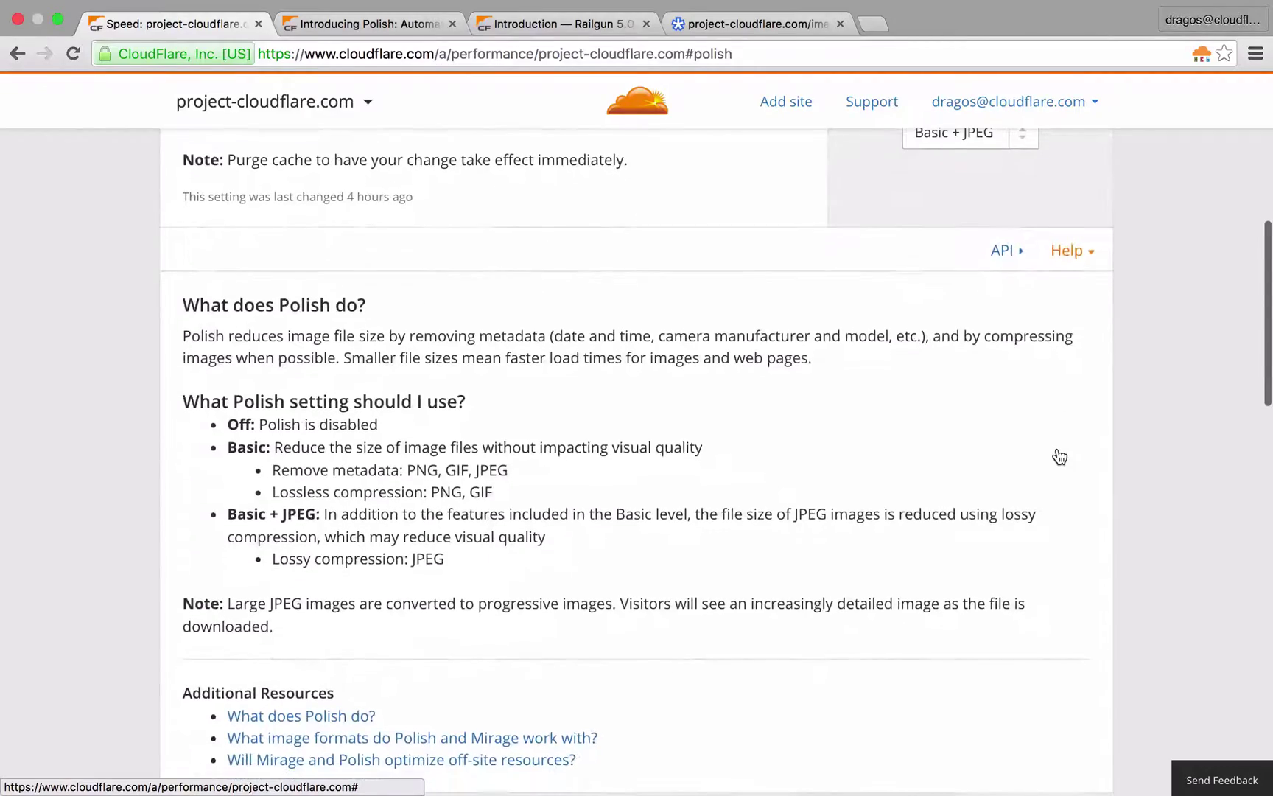
{"action": "scroll", "coordinate": [1058, 449], "scroll_direction": "down", "scroll_amount": 1}
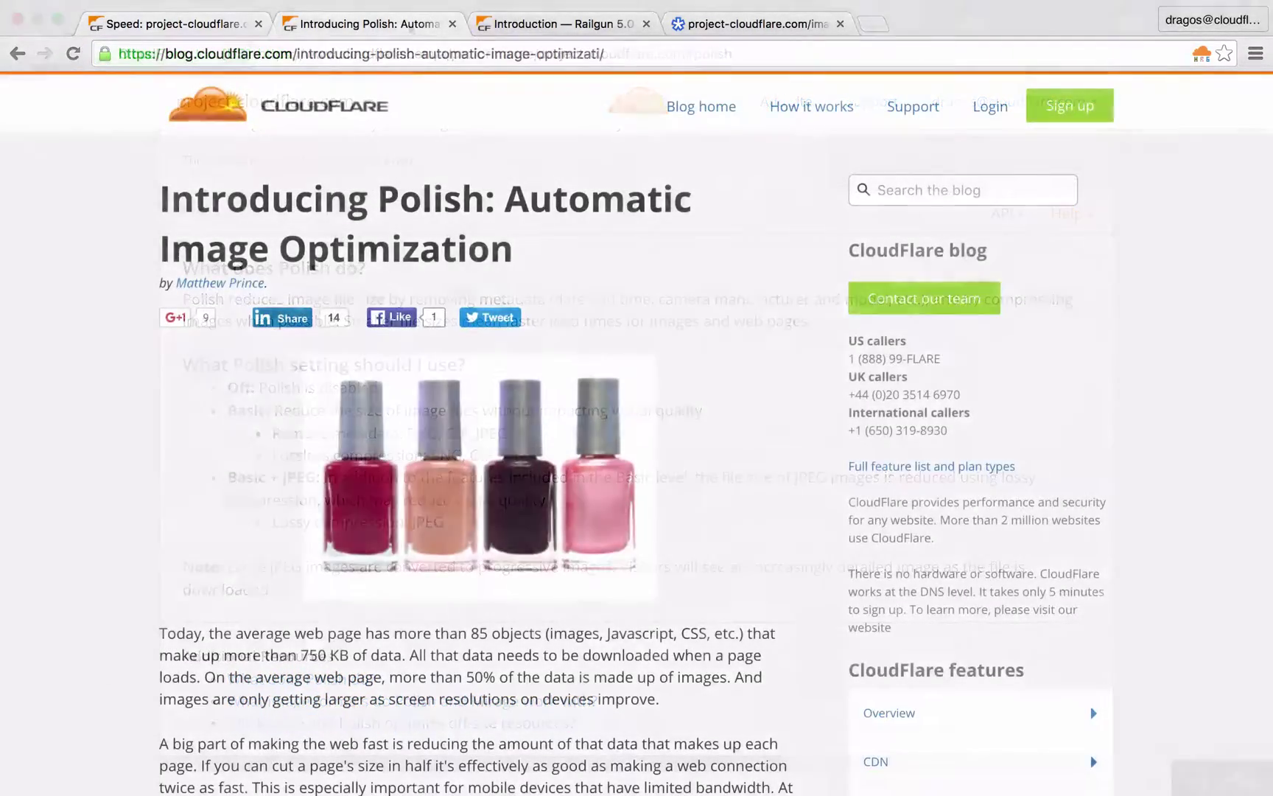
Scroll the Introducing Polish blog post down to its Image Optimization for the Win section.
{"action": "scroll", "coordinate": [825, 473], "scroll_direction": "down", "scroll_amount": 5}
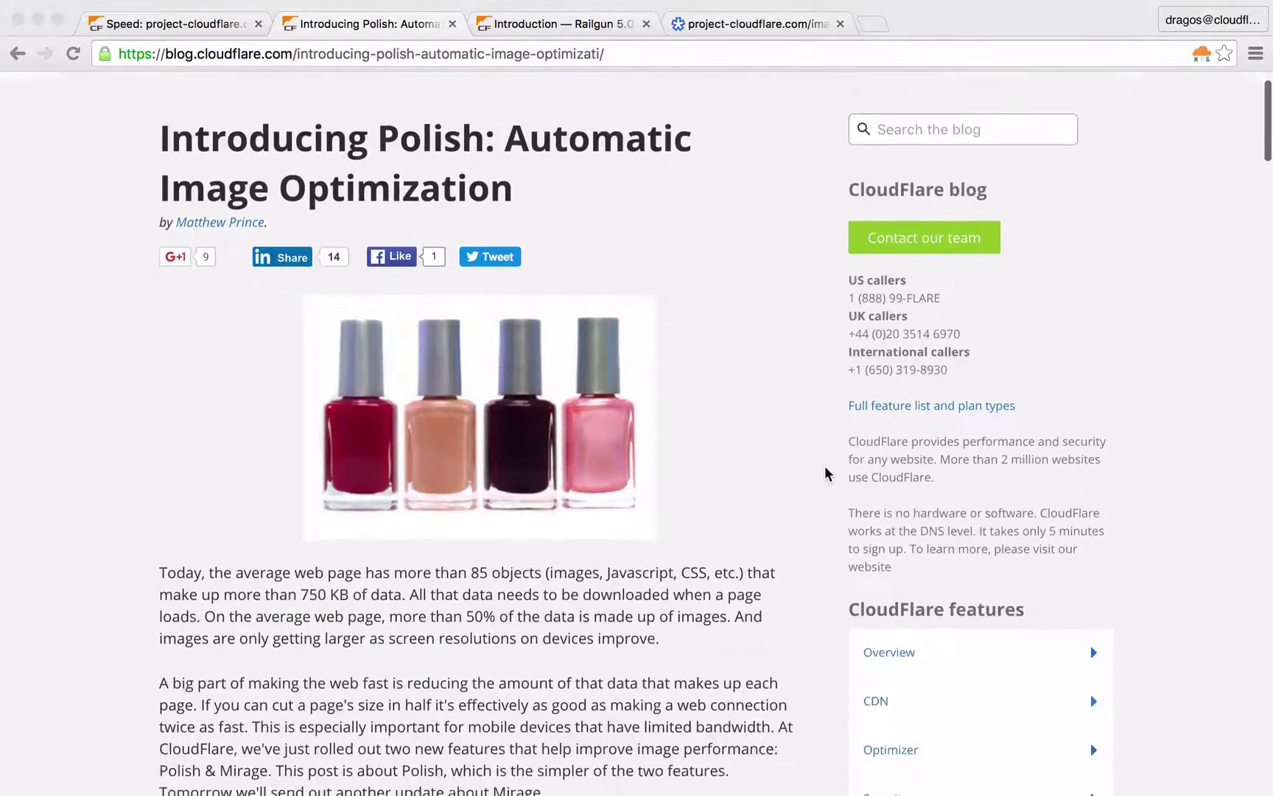
{"action": "scroll", "coordinate": [829, 448], "scroll_direction": "down", "scroll_amount": 14}
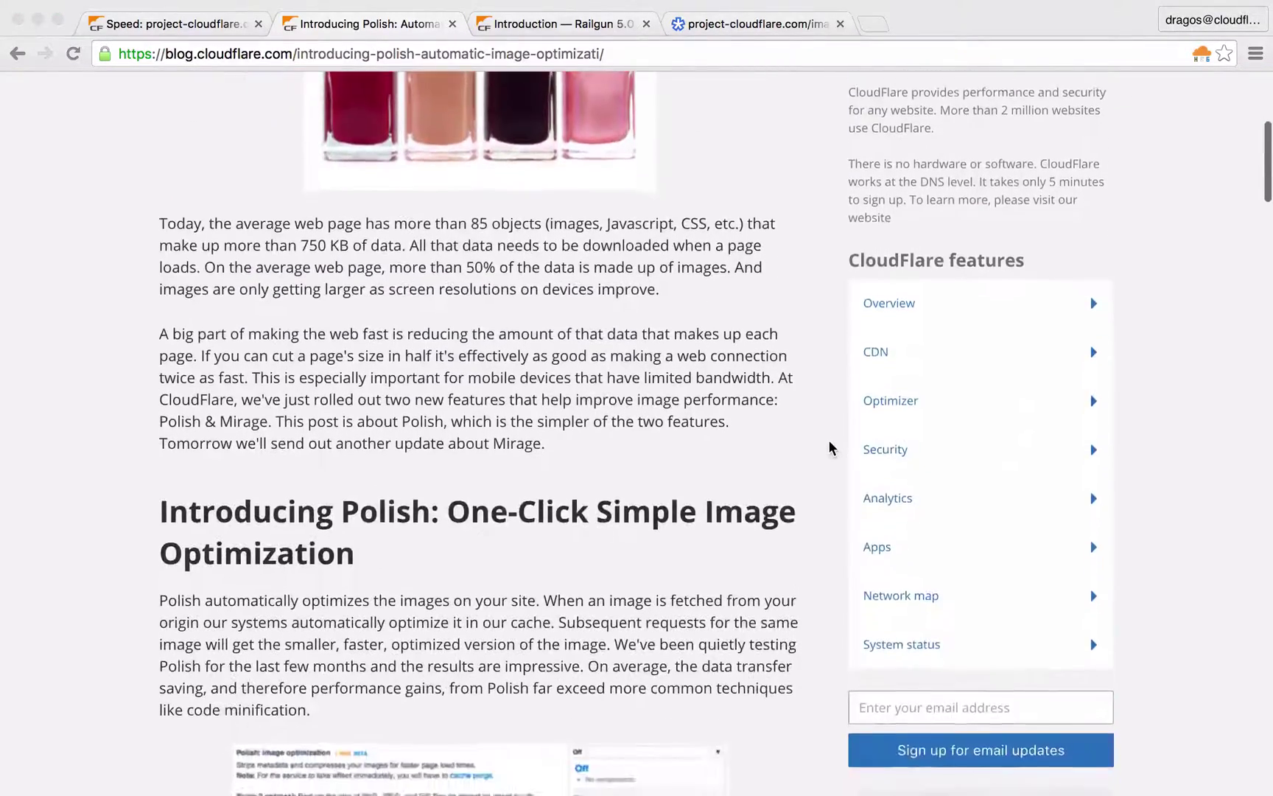
{"action": "scroll", "coordinate": [829, 442], "scroll_direction": "down", "scroll_amount": 3}
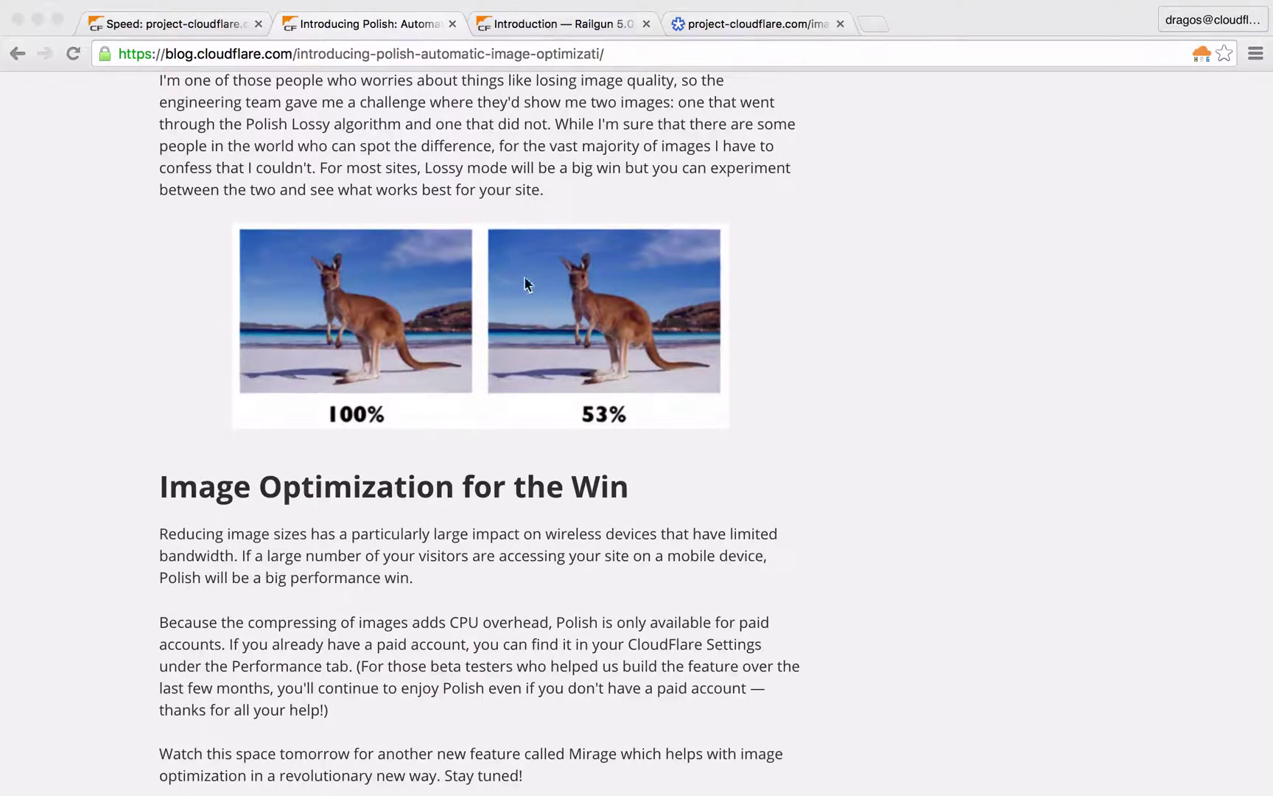
{"action": "scroll", "coordinate": [727, 587], "scroll_direction": "down", "scroll_amount": 4}
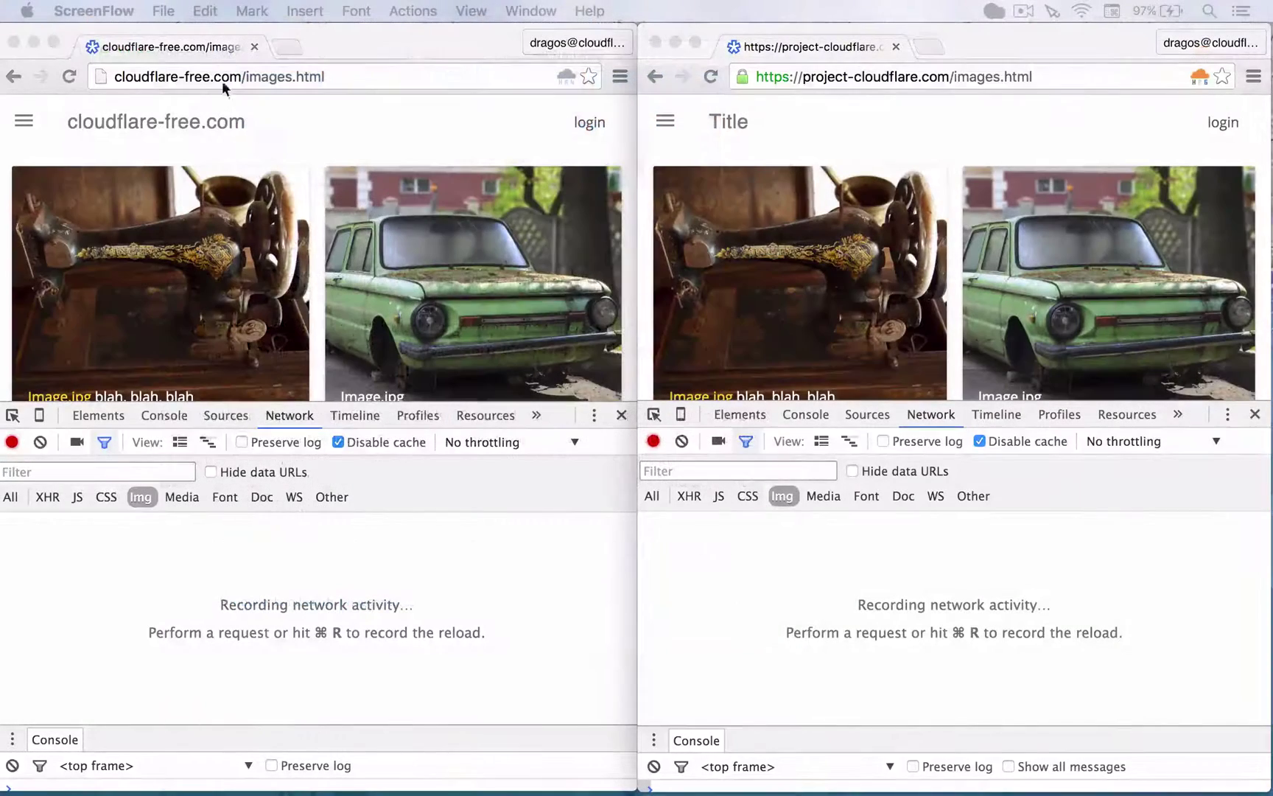
Check the CloudFlare connection details for both the free site and project-cloudflare.com.
{"action": "left_click", "coordinate": [305, 142]}
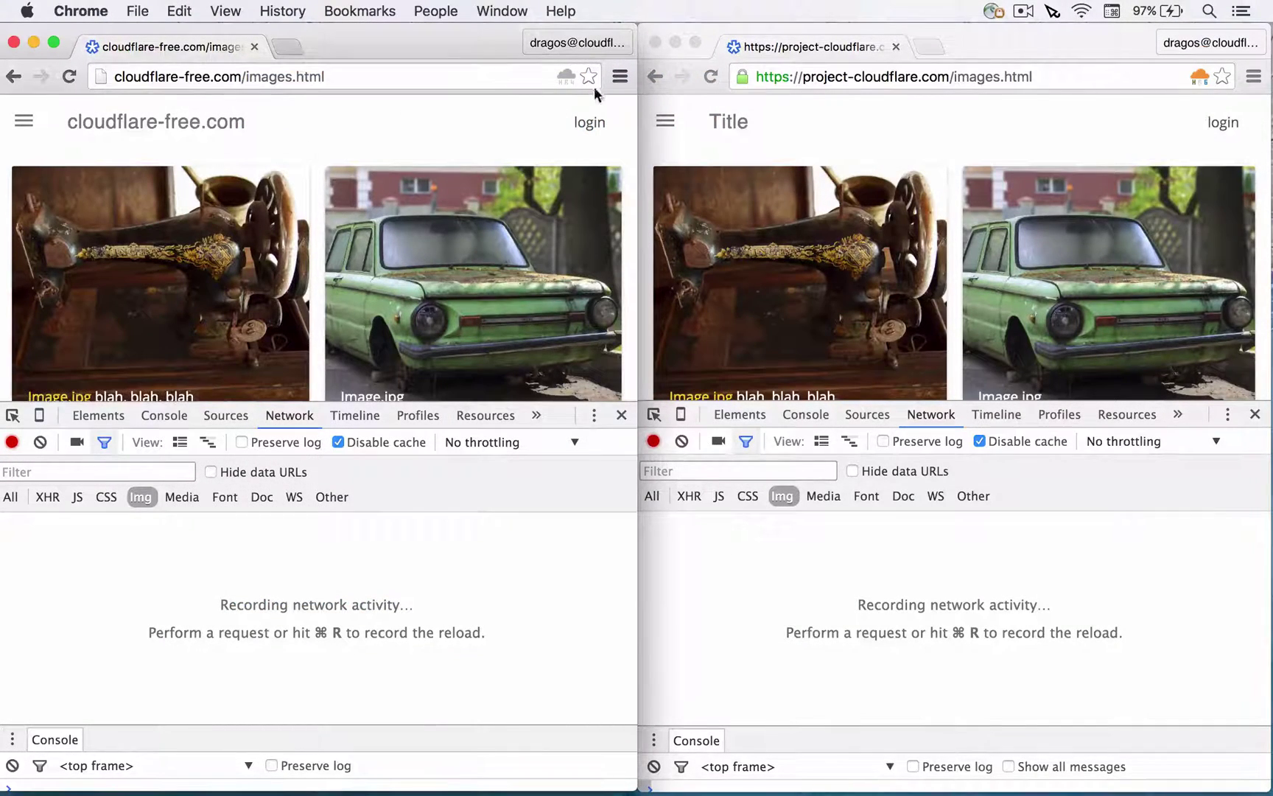
{"action": "left_click", "coordinate": [568, 83]}
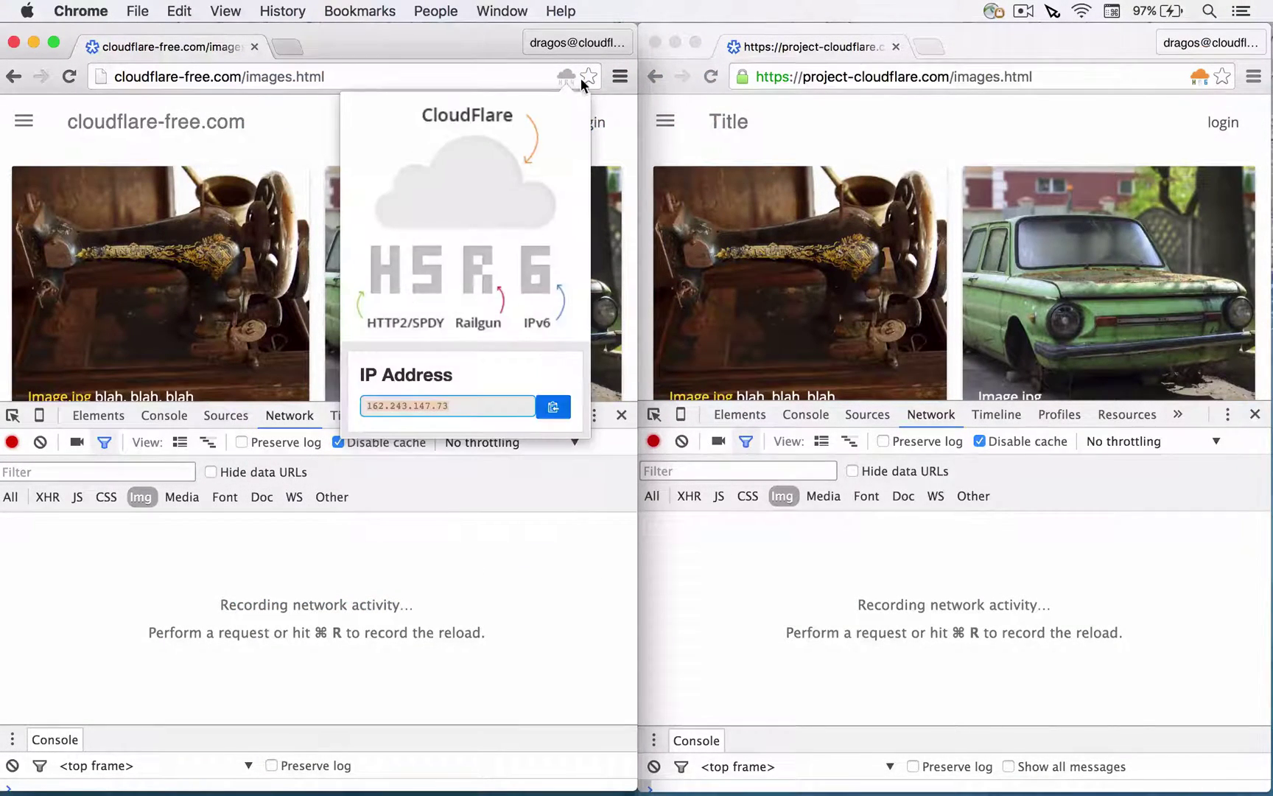
{"action": "left_click", "coordinate": [1021, 134]}
{"action": "left_click", "coordinate": [1198, 77]}
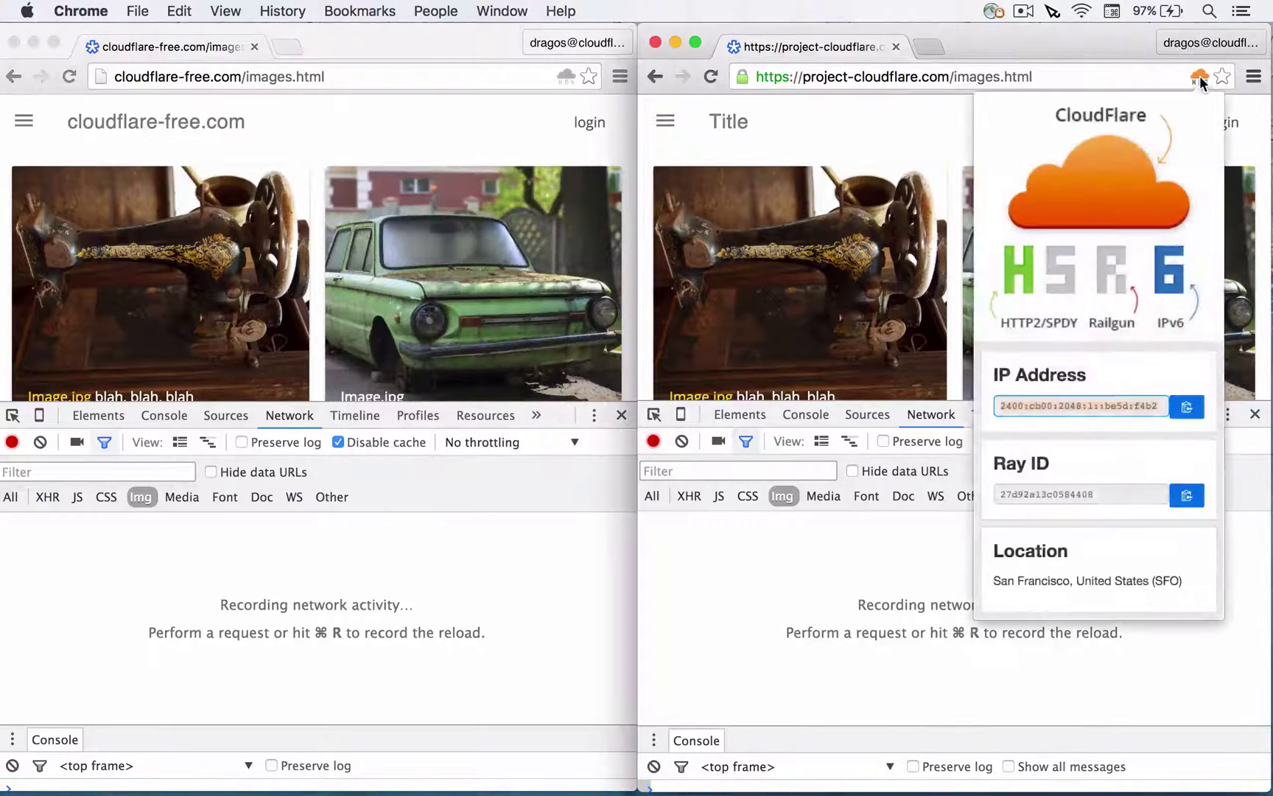
{"action": "left_click", "coordinate": [922, 135]}
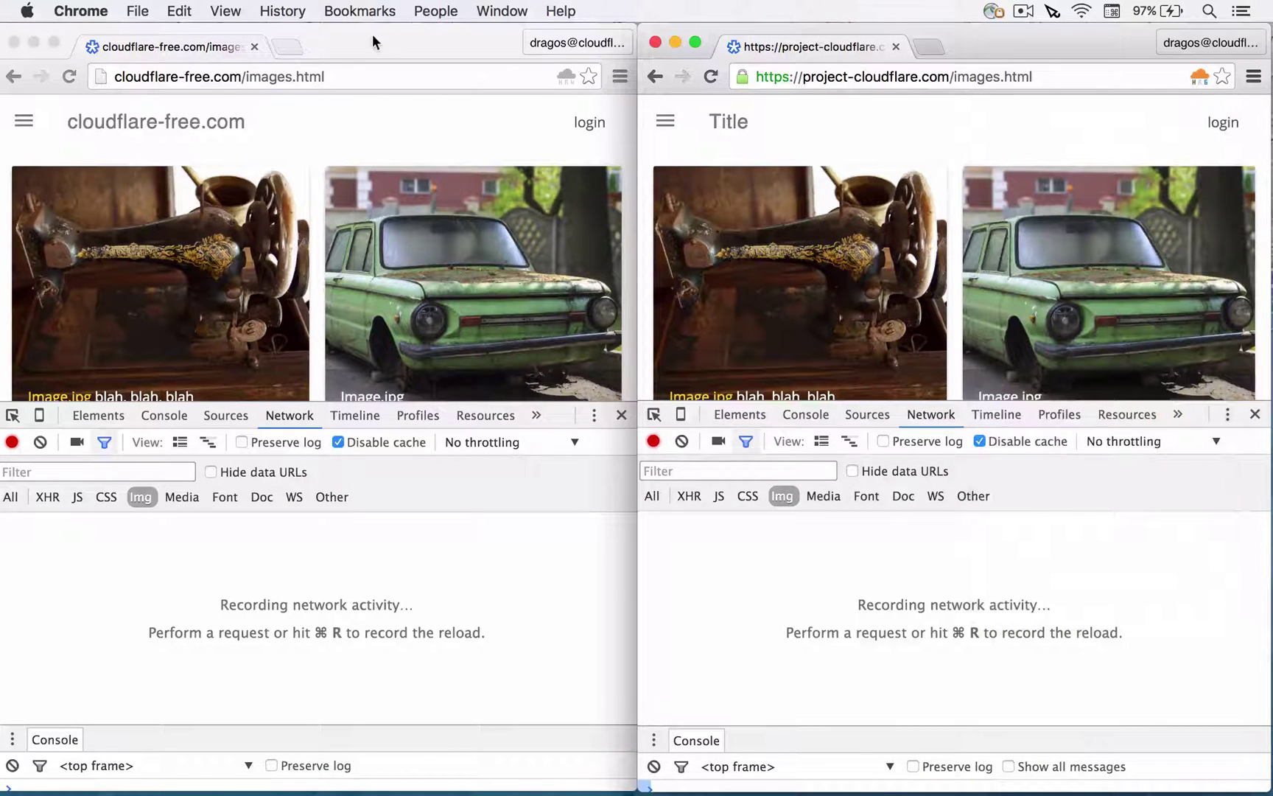
Empty the cache and hard-reload images.html on both the free site and project-cloudflare.com.
{"action": "left_click", "coordinate": [81, 81]}
{"action": "left_click_drag", "start_coordinate": [81, 81], "coordinate": [106, 143]}
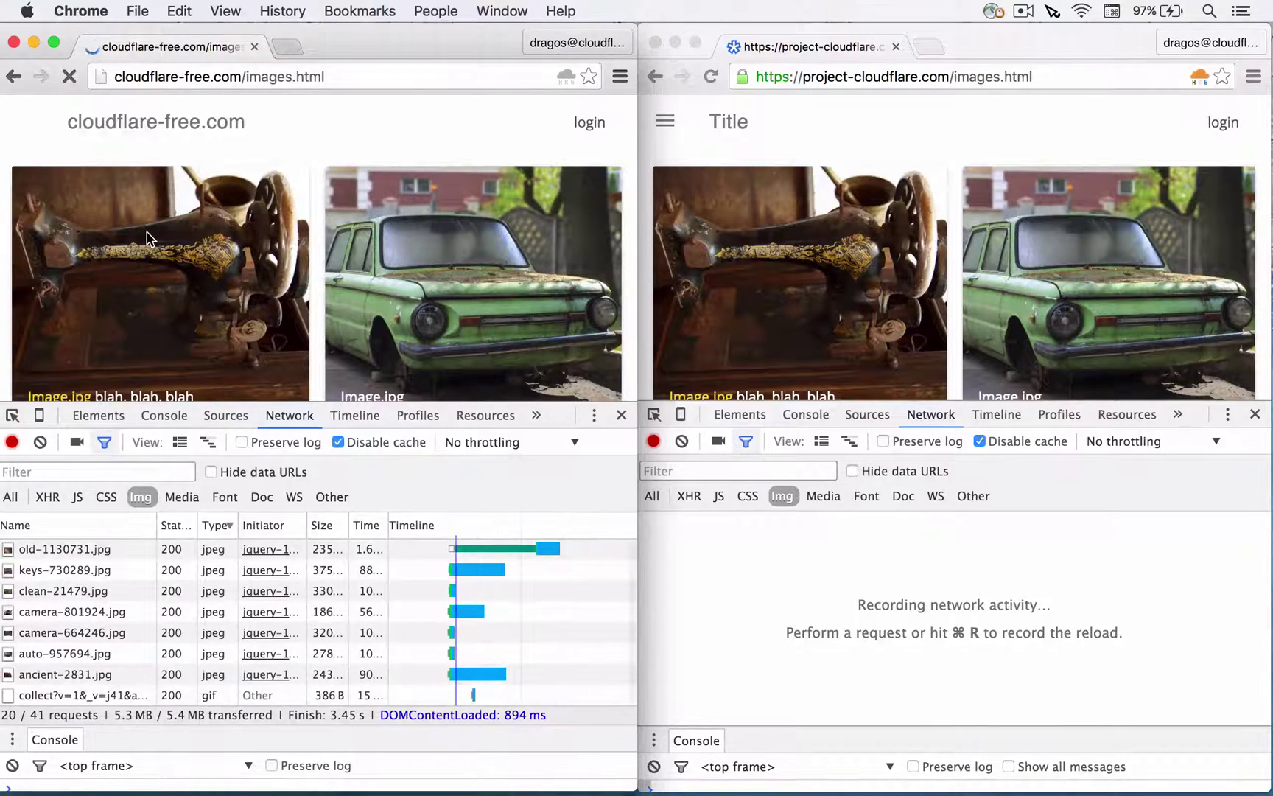
{"action": "left_click", "coordinate": [769, 107]}
{"action": "left_click_drag", "start_coordinate": [711, 77], "coordinate": [735, 140]}
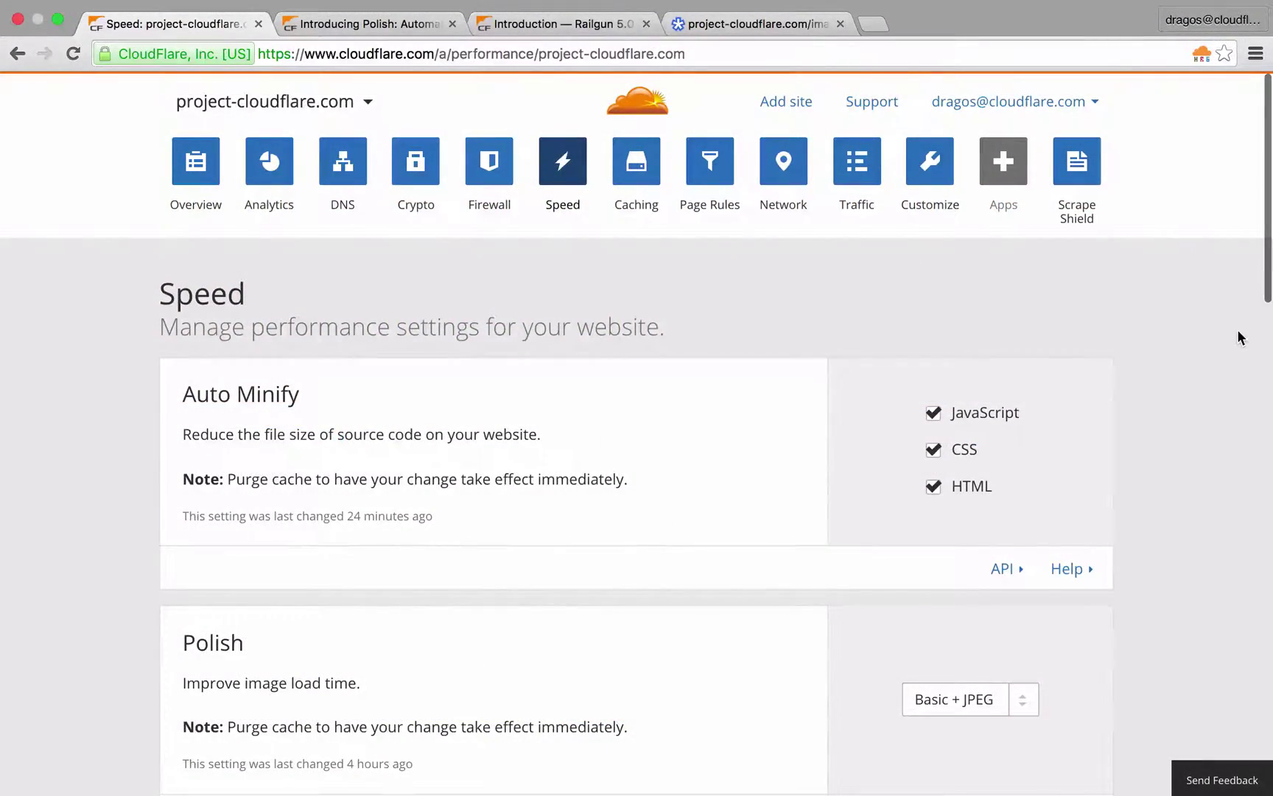
Scroll down to the Mirage card and expand its help section explaining what Mirage does.
{"action": "scroll", "coordinate": [1241, 337], "scroll_direction": "down", "scroll_amount": 5}
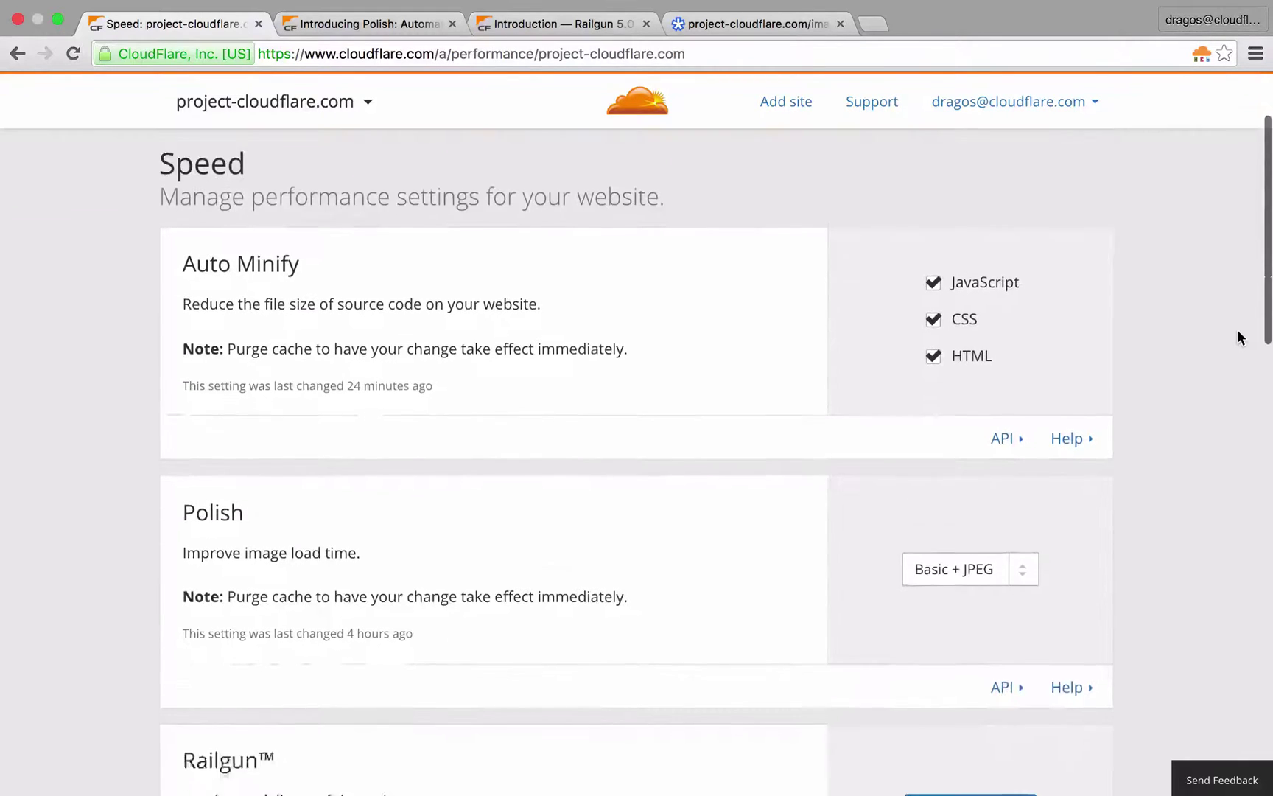
{"action": "scroll", "coordinate": [1238, 333], "scroll_direction": "down", "scroll_amount": 5}
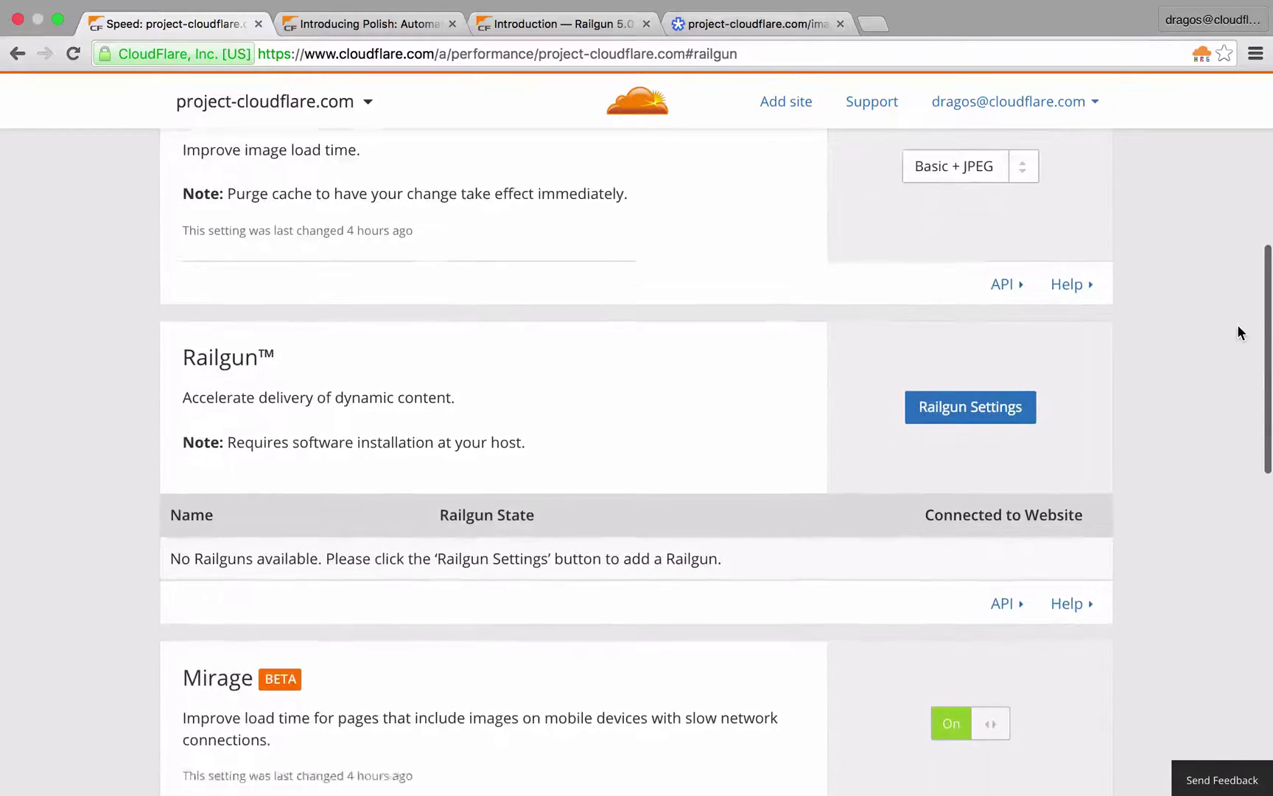
{"action": "scroll", "coordinate": [1238, 333], "scroll_direction": "down", "scroll_amount": 3}
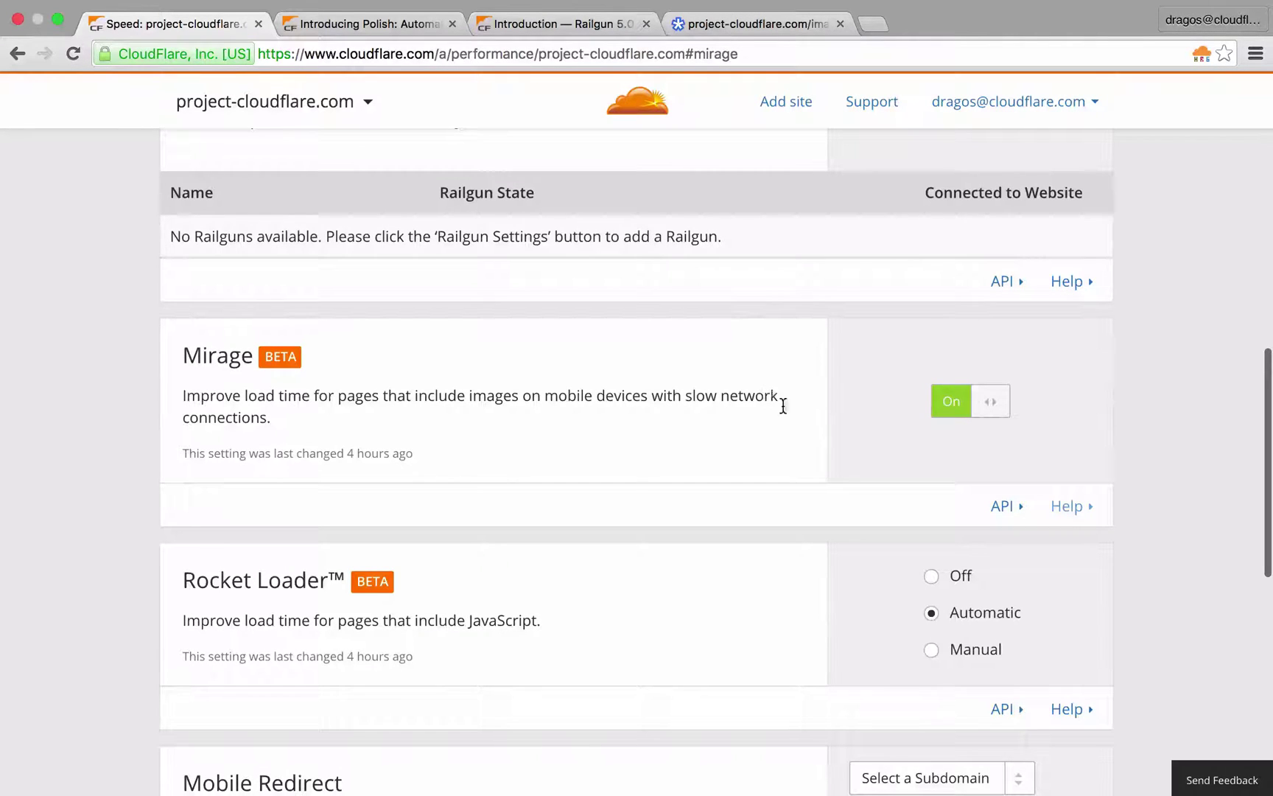
{"action": "left_click", "coordinate": [1077, 507]}
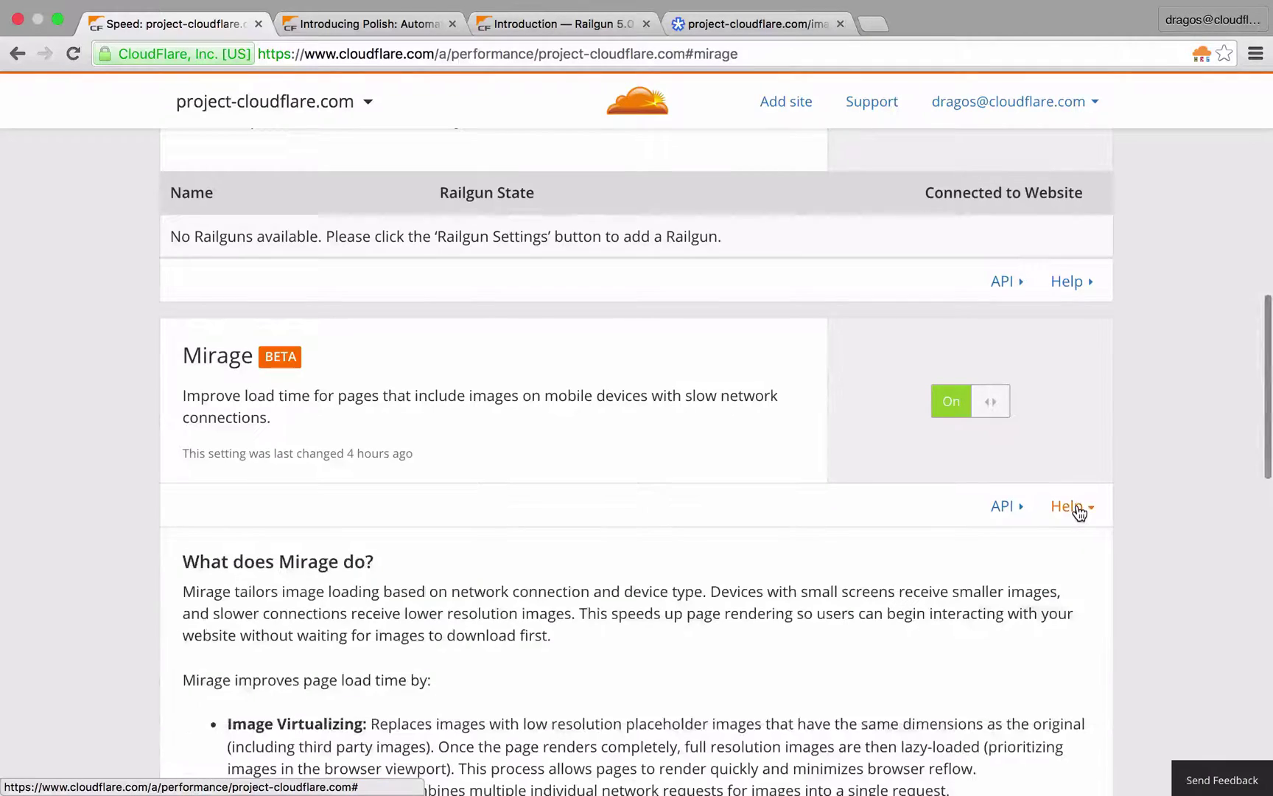
{"action": "scroll", "coordinate": [1080, 513], "scroll_direction": "down", "scroll_amount": 1}
{"action": "scroll", "coordinate": [1079, 513], "scroll_direction": "down", "scroll_amount": 5}
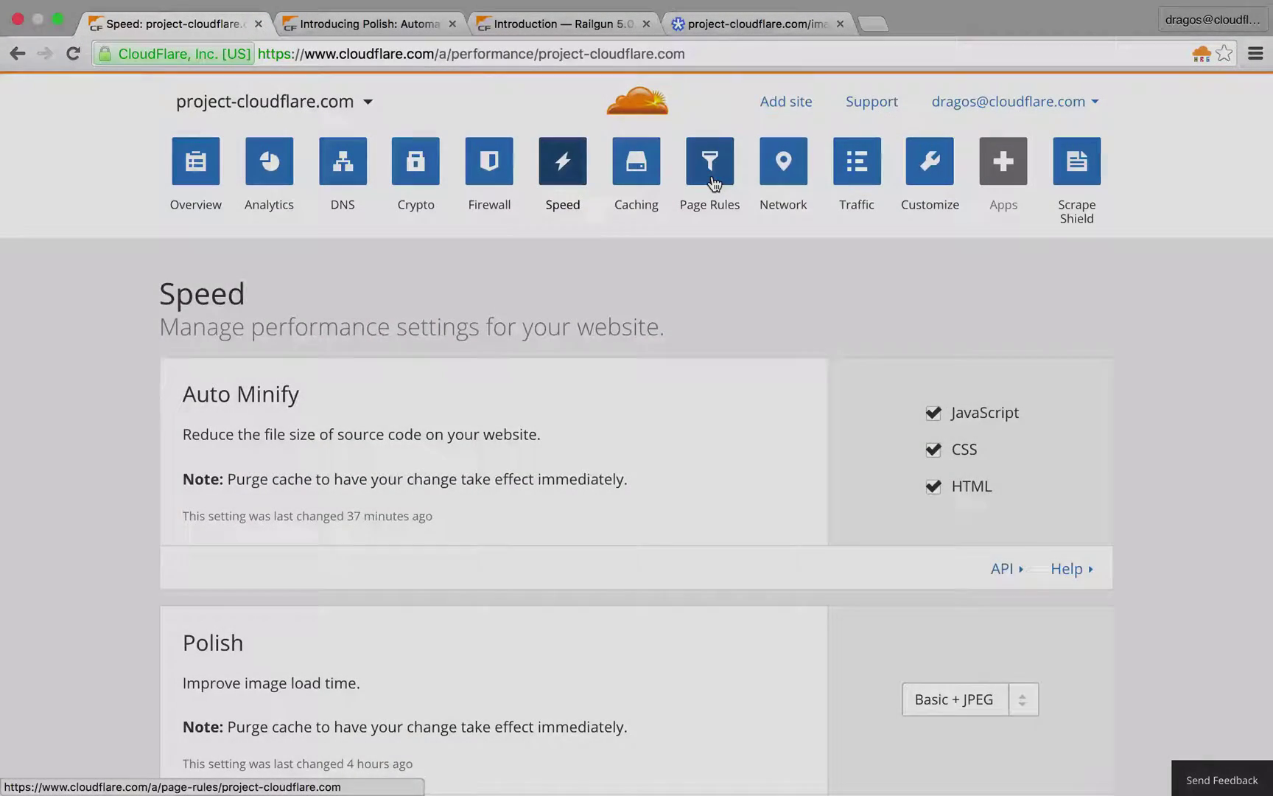
Open Page Rules for project-cloudflare.com and scroll through the Add new rule options.
{"action": "left_click", "coordinate": [710, 177]}
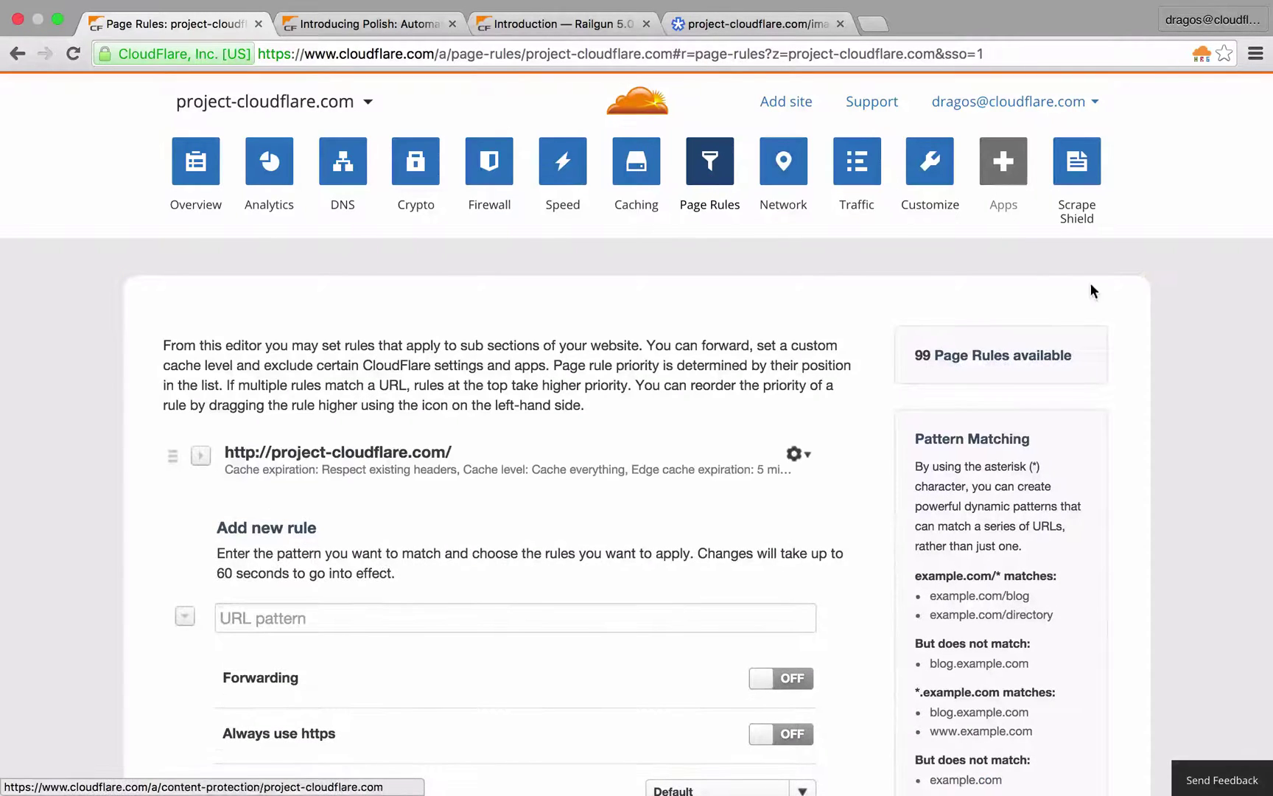
{"action": "scroll", "coordinate": [1126, 517], "scroll_direction": "down", "scroll_amount": 3}
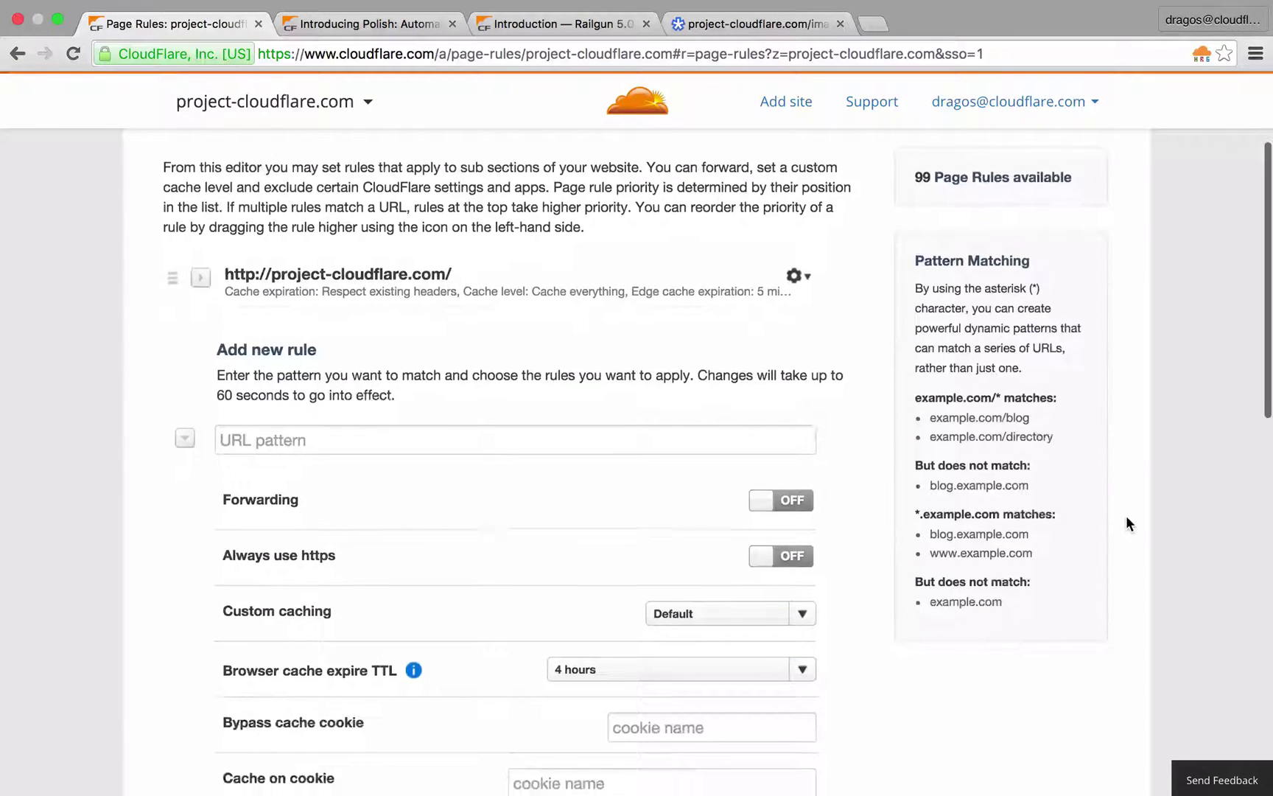
{"action": "scroll", "coordinate": [1126, 515], "scroll_direction": "down", "scroll_amount": 5}
{"action": "scroll", "coordinate": [1126, 514], "scroll_direction": "down", "scroll_amount": 4}
{"action": "scroll", "coordinate": [1128, 509], "scroll_direction": "down", "scroll_amount": 4}
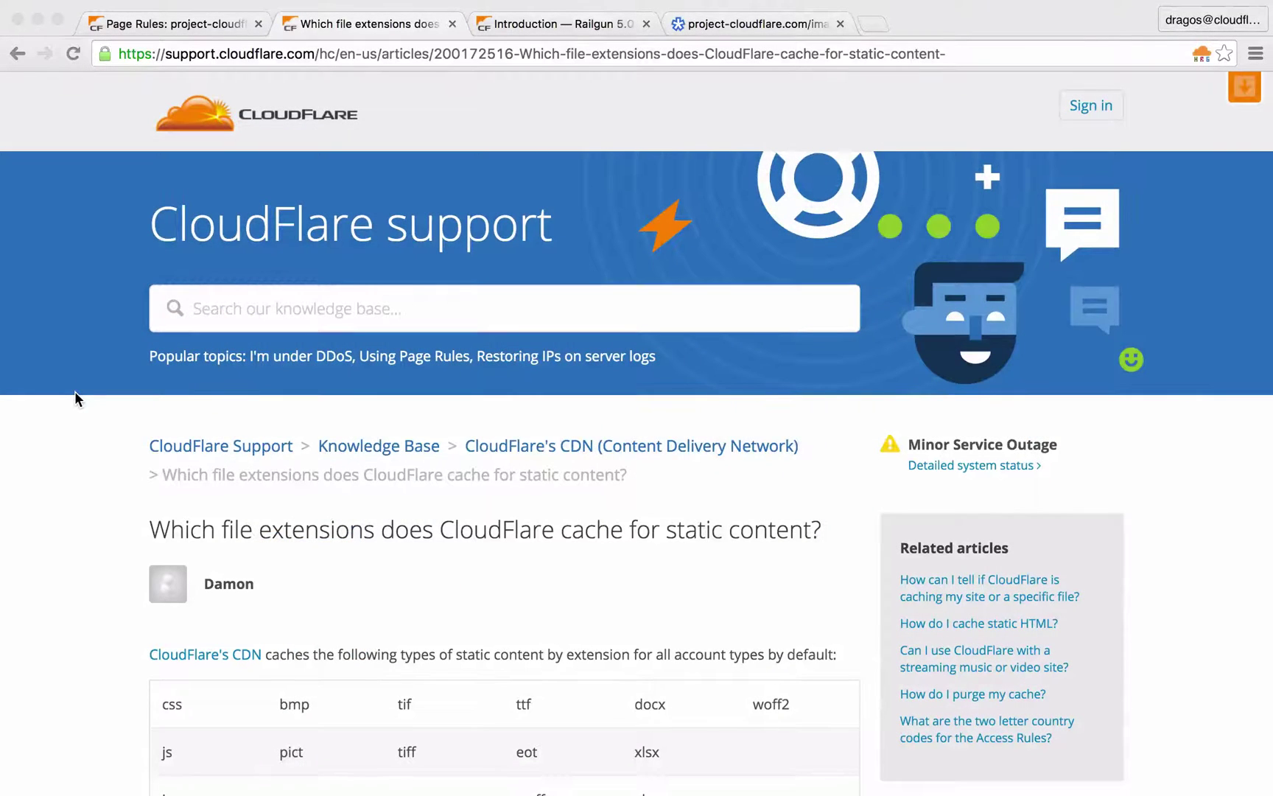
Scroll the support article down to its table of cached file extensions and the cachable.txt link.
{"action": "scroll", "coordinate": [88, 235], "scroll_direction": "down", "scroll_amount": 7}
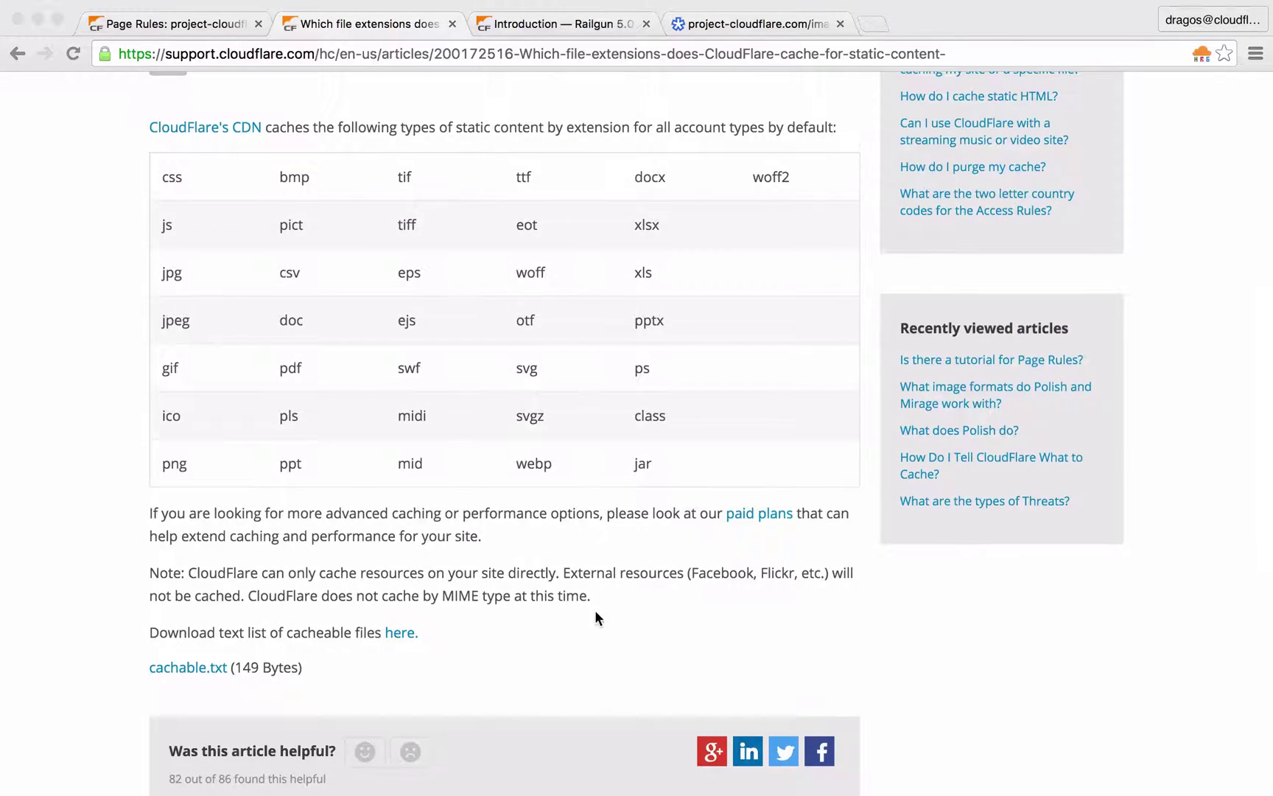
{"action": "scroll", "coordinate": [596, 615], "scroll_direction": "down", "scroll_amount": 1}
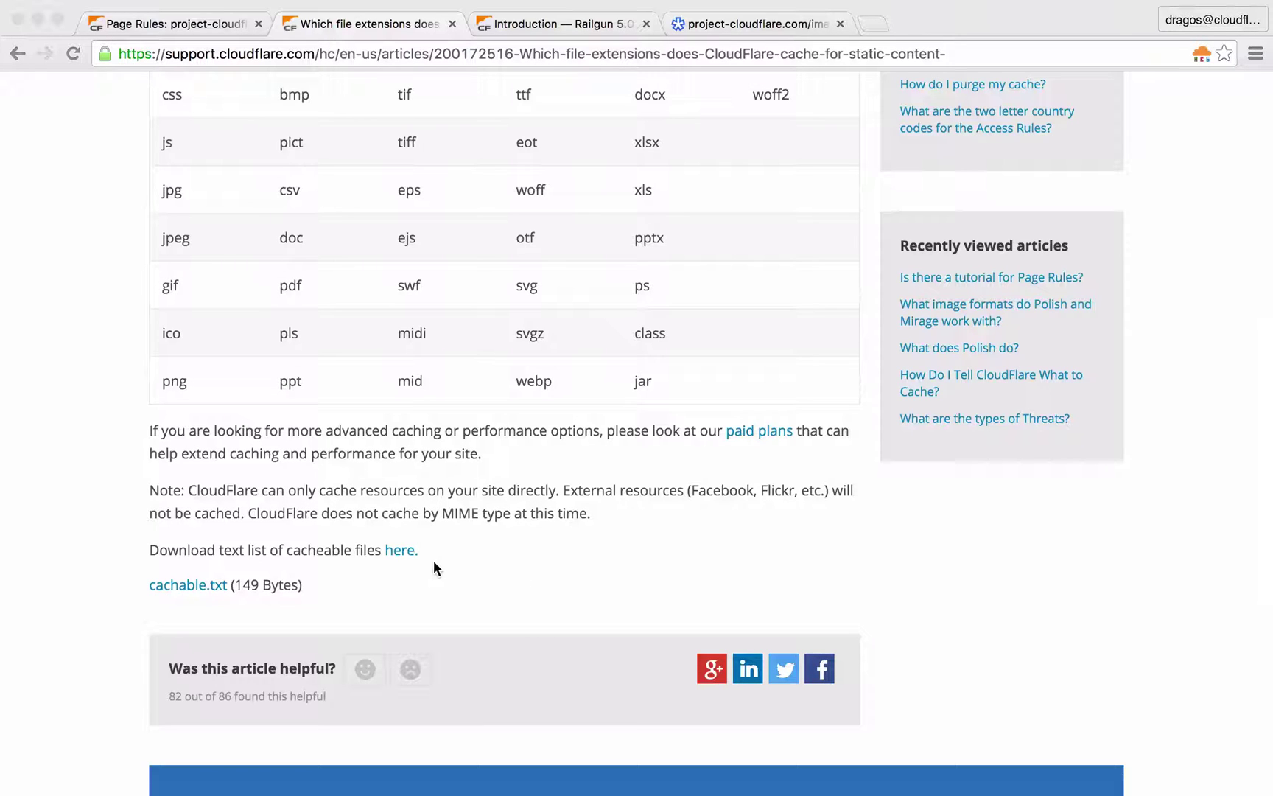
Download cachable.txt and set the new rule's custom caching to Cache everything.
{"action": "left_click", "coordinate": [402, 551]}
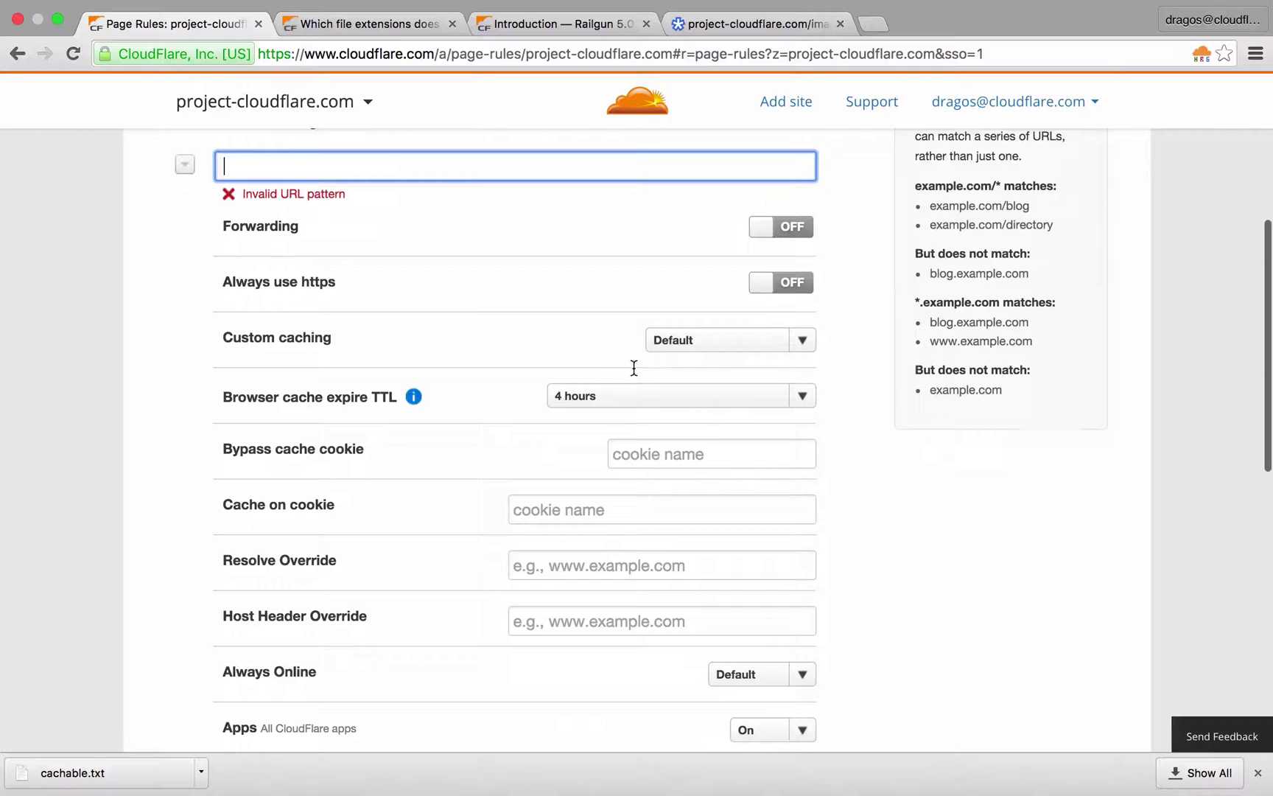
{"action": "left_click", "coordinate": [804, 345]}
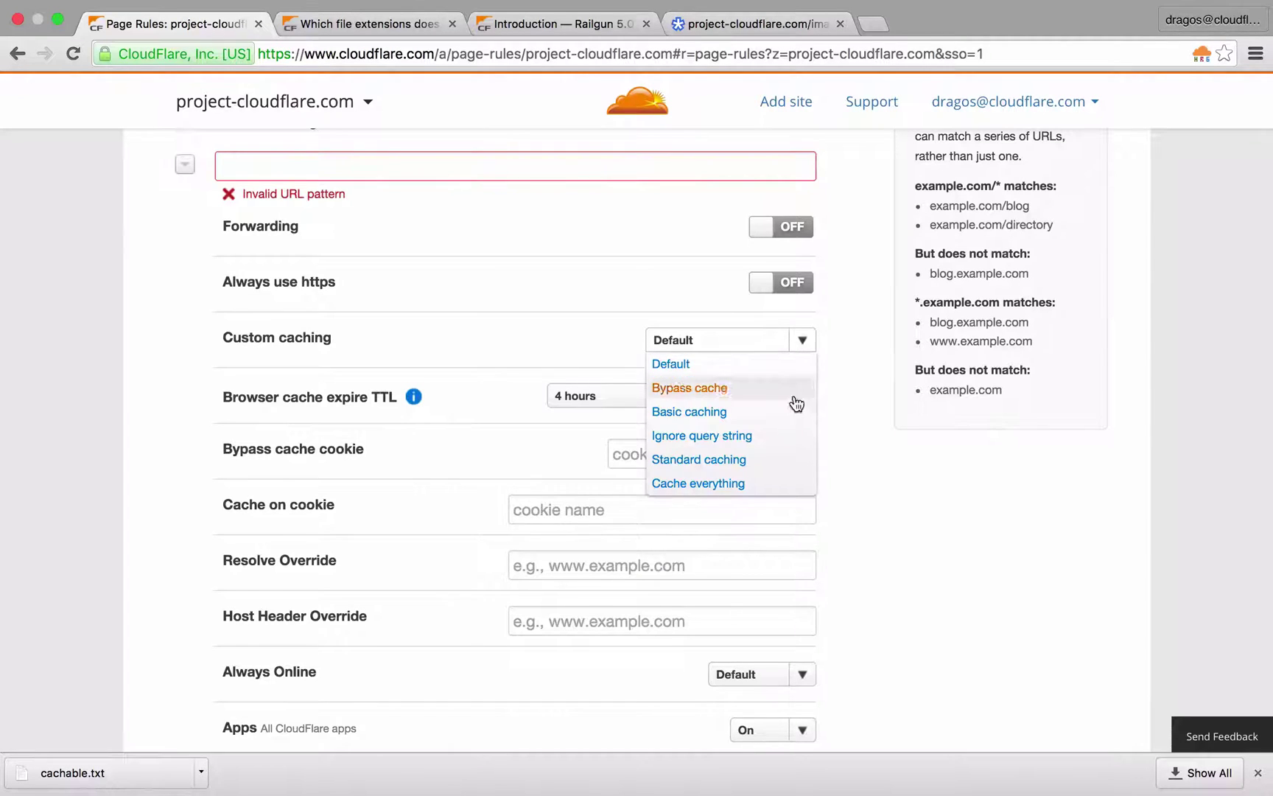
{"action": "left_click", "coordinate": [753, 489]}
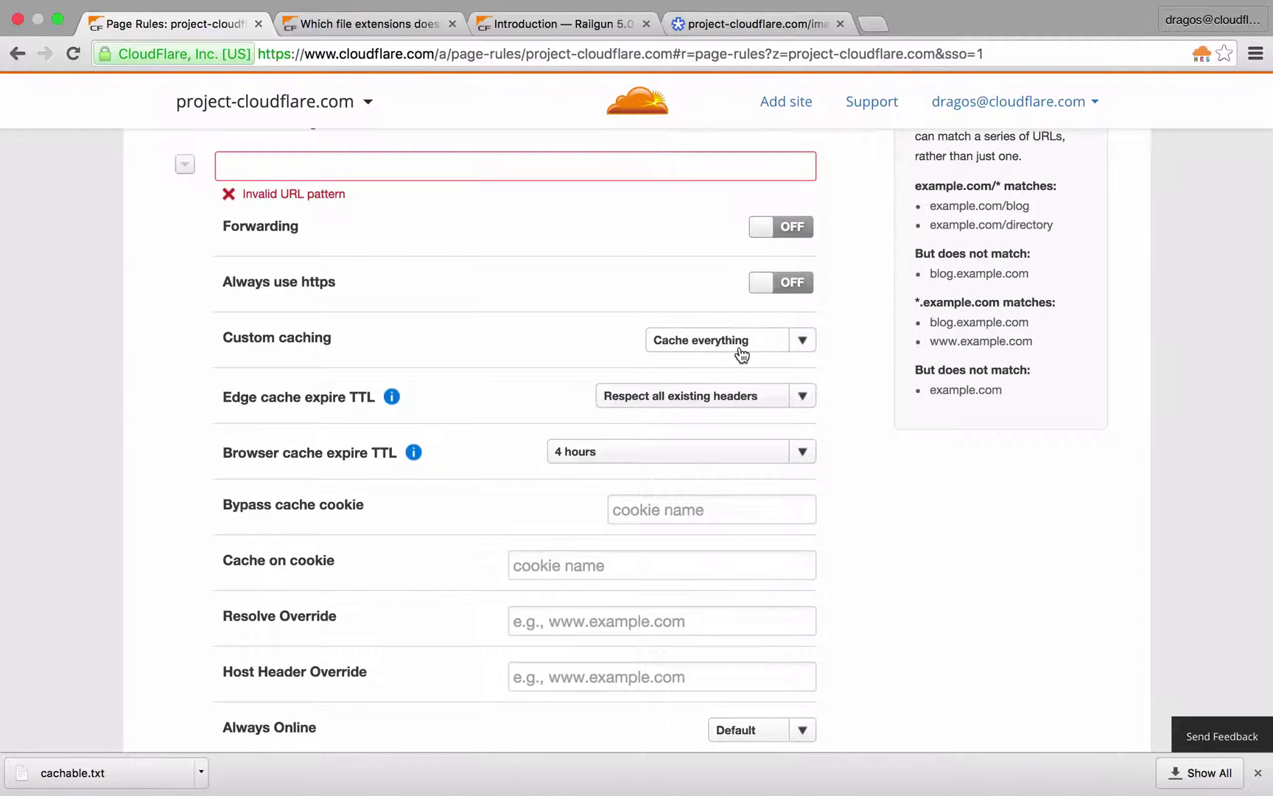
{"action": "left_click", "coordinate": [555, 174]}
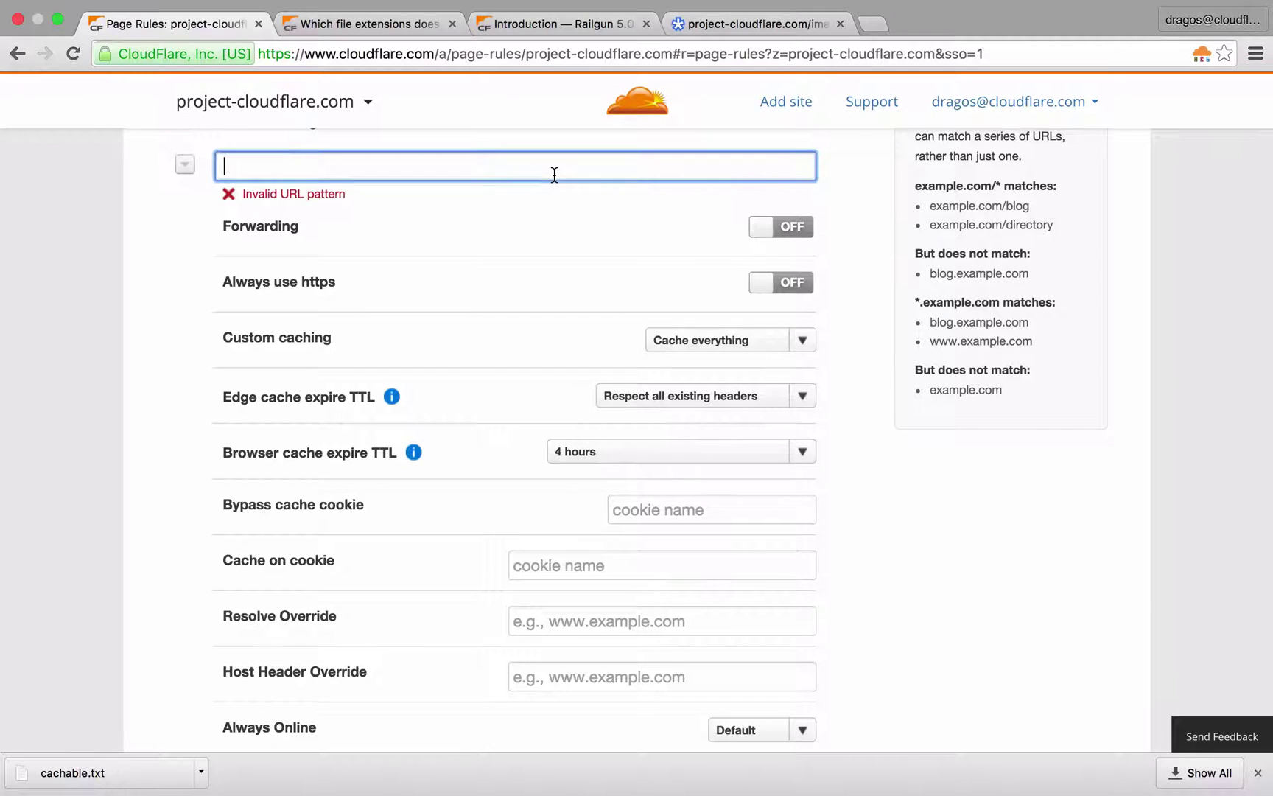
{"action": "scroll", "coordinate": [554, 174], "scroll_direction": "up", "scroll_amount": 5}
{"action": "type", "text": "http://project-cloudflare.com/images.html"}
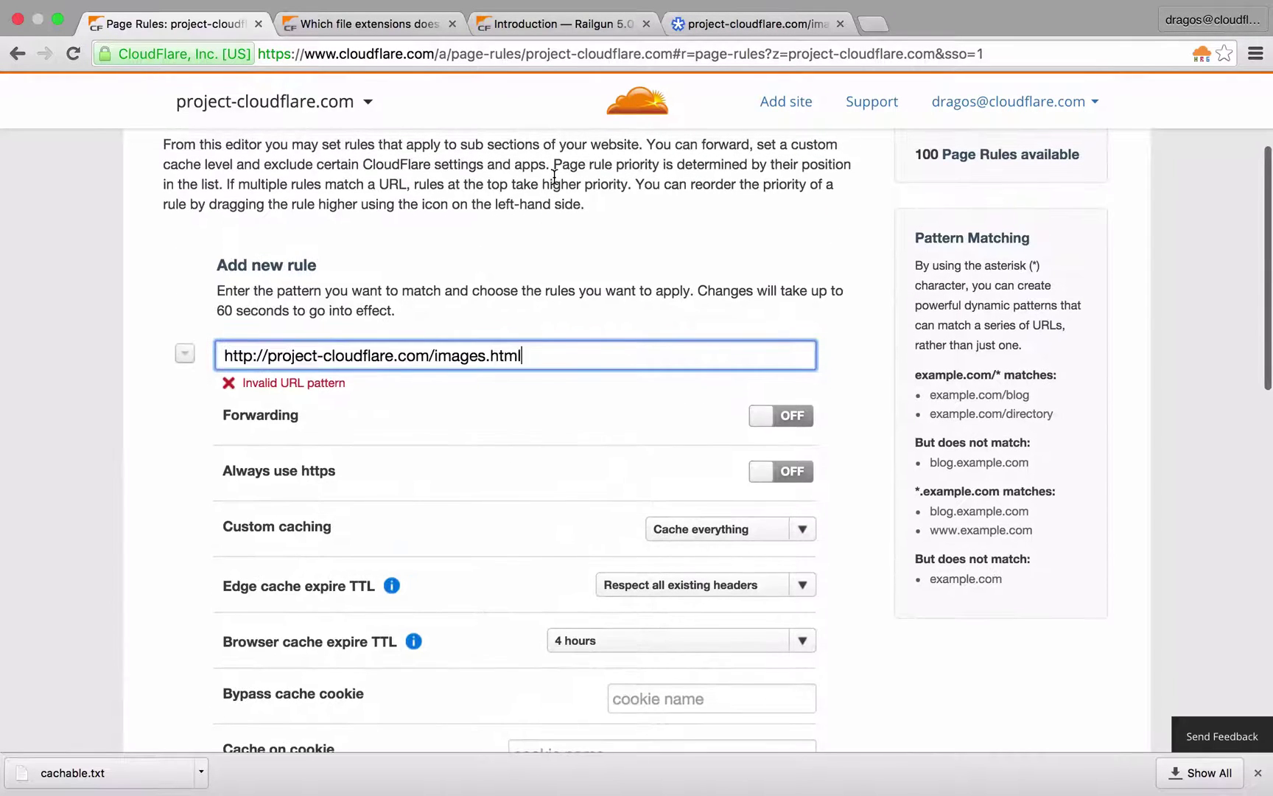
{"action": "left_click_drag", "start_coordinate": [531, 355], "coordinate": [214, 357]}
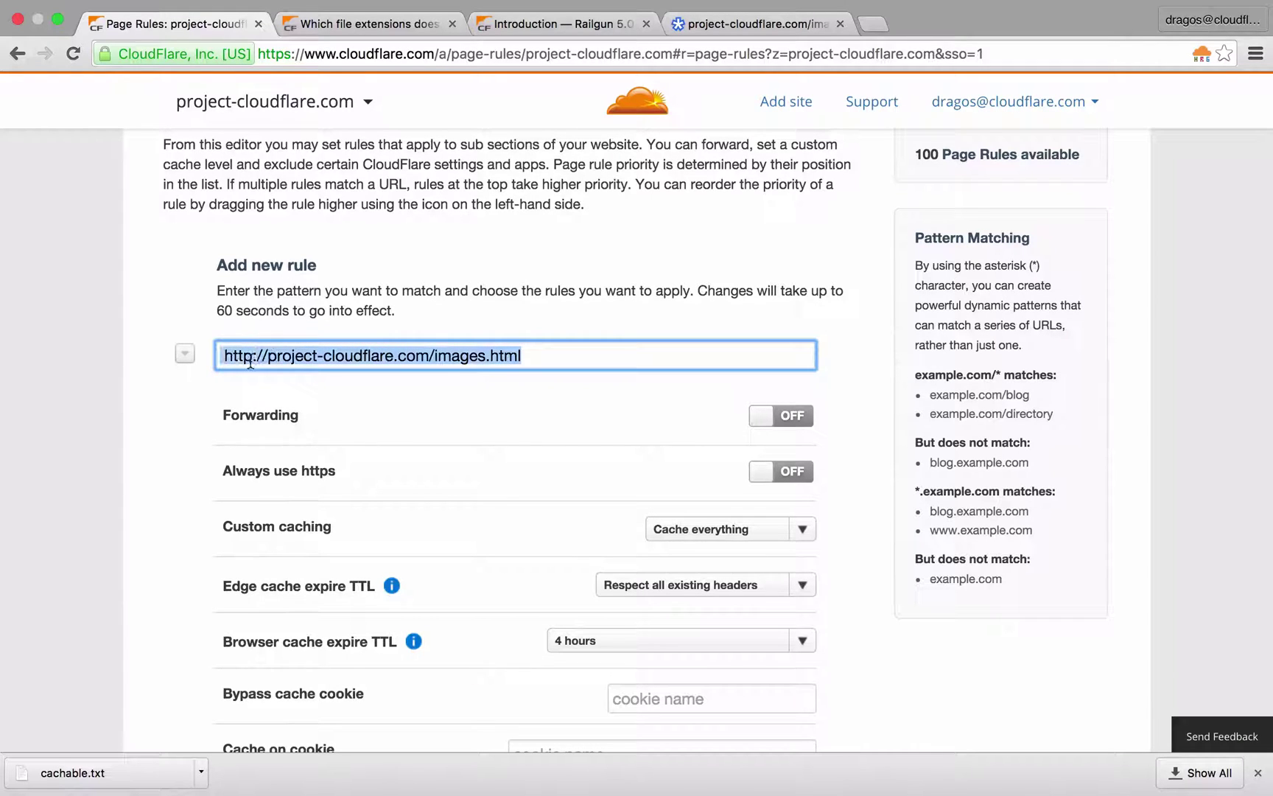
{"action": "left_click", "coordinate": [414, 414]}
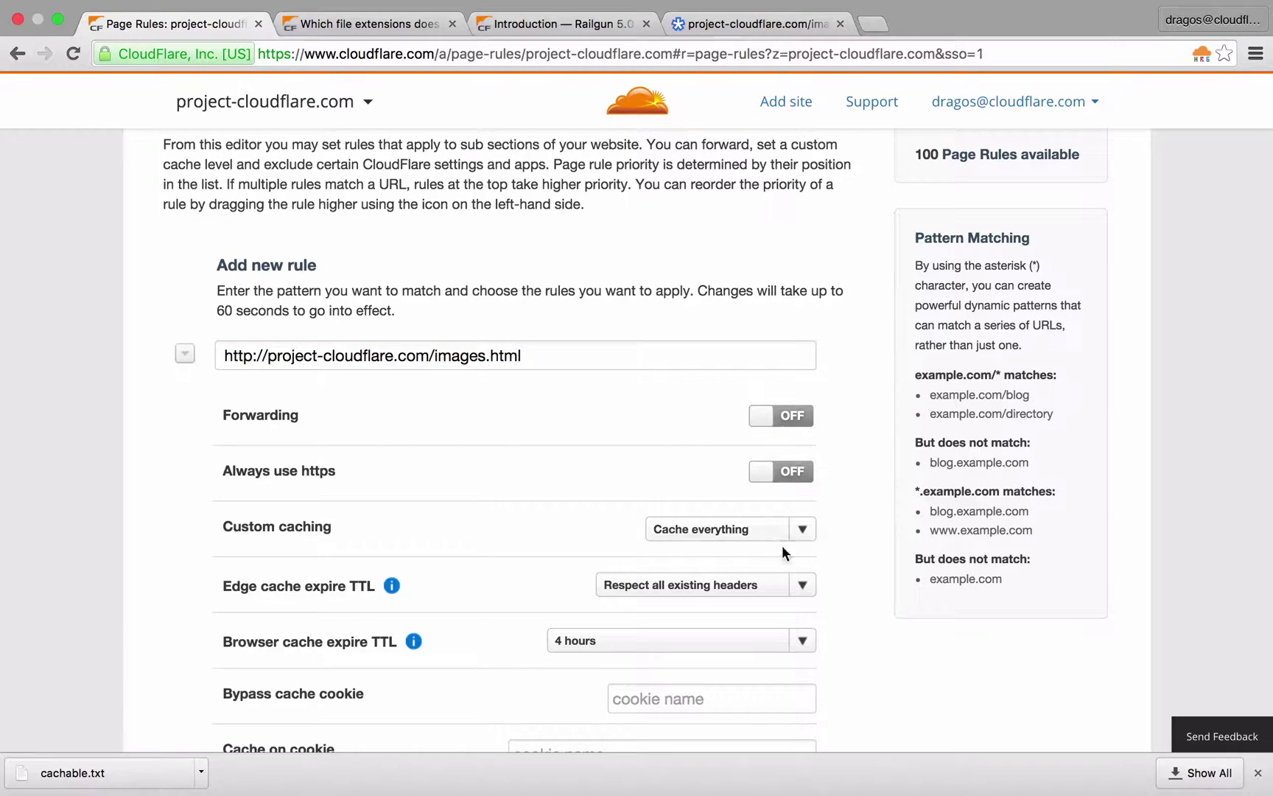
Confirm Cache everything and save the images.html page rule.
{"action": "left_click", "coordinate": [803, 530]}
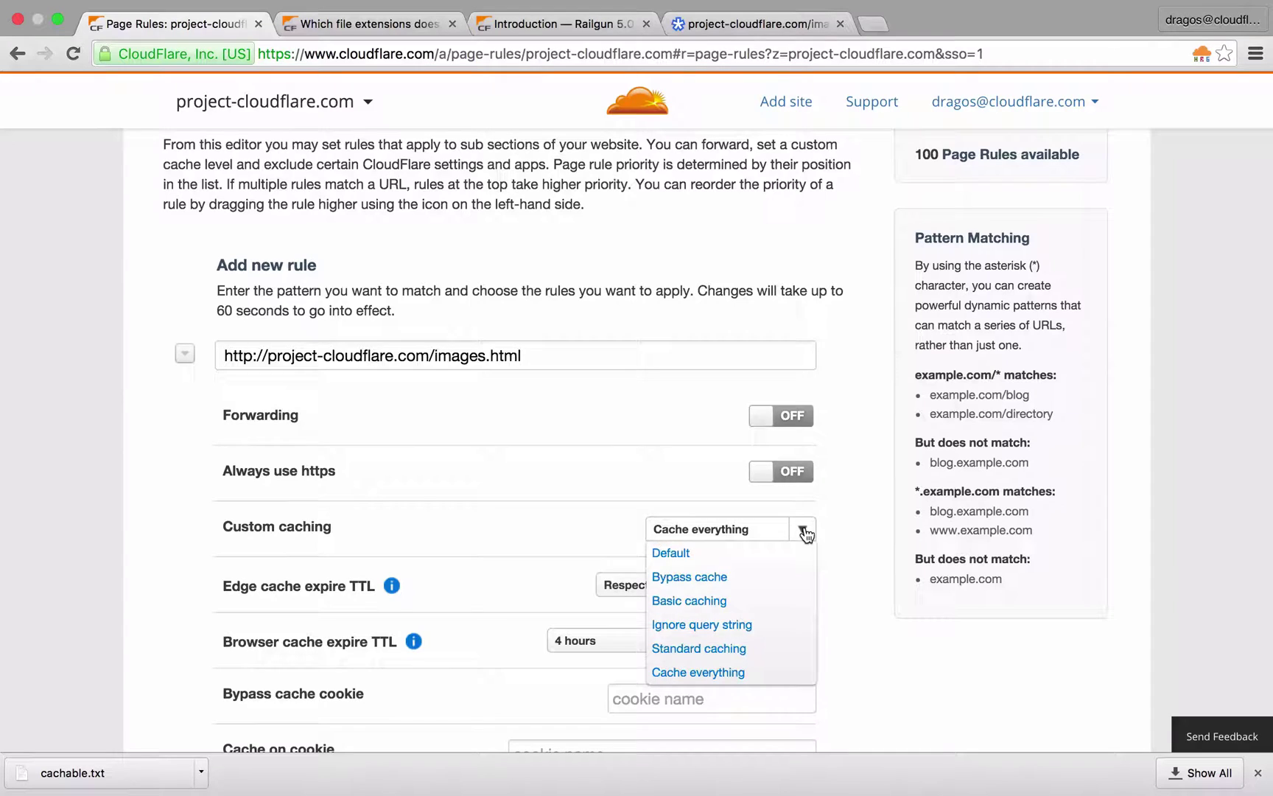
{"action": "left_click", "coordinate": [719, 674]}
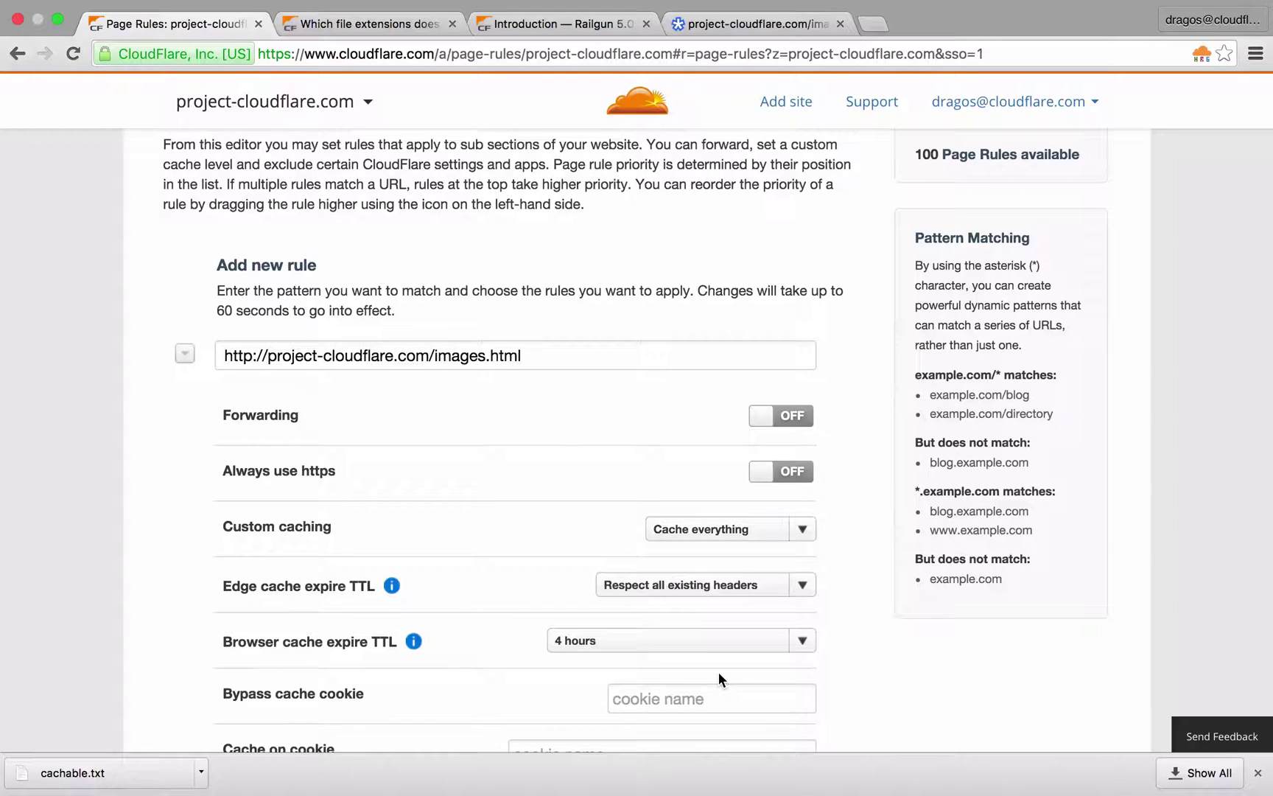
{"action": "scroll", "coordinate": [560, 531], "scroll_direction": "down", "scroll_amount": 2}
{"action": "scroll", "coordinate": [559, 568], "scroll_direction": "down", "scroll_amount": 10}
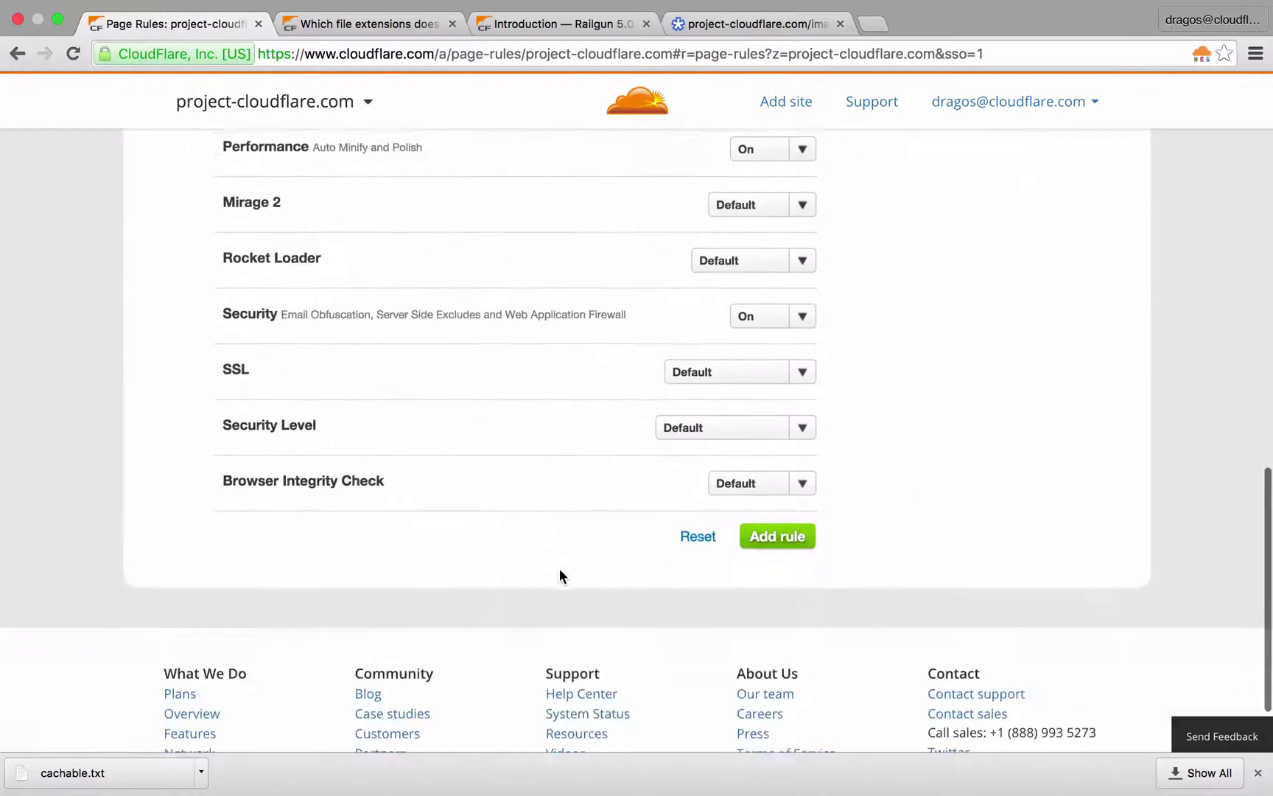
{"action": "left_click", "coordinate": [776, 516]}
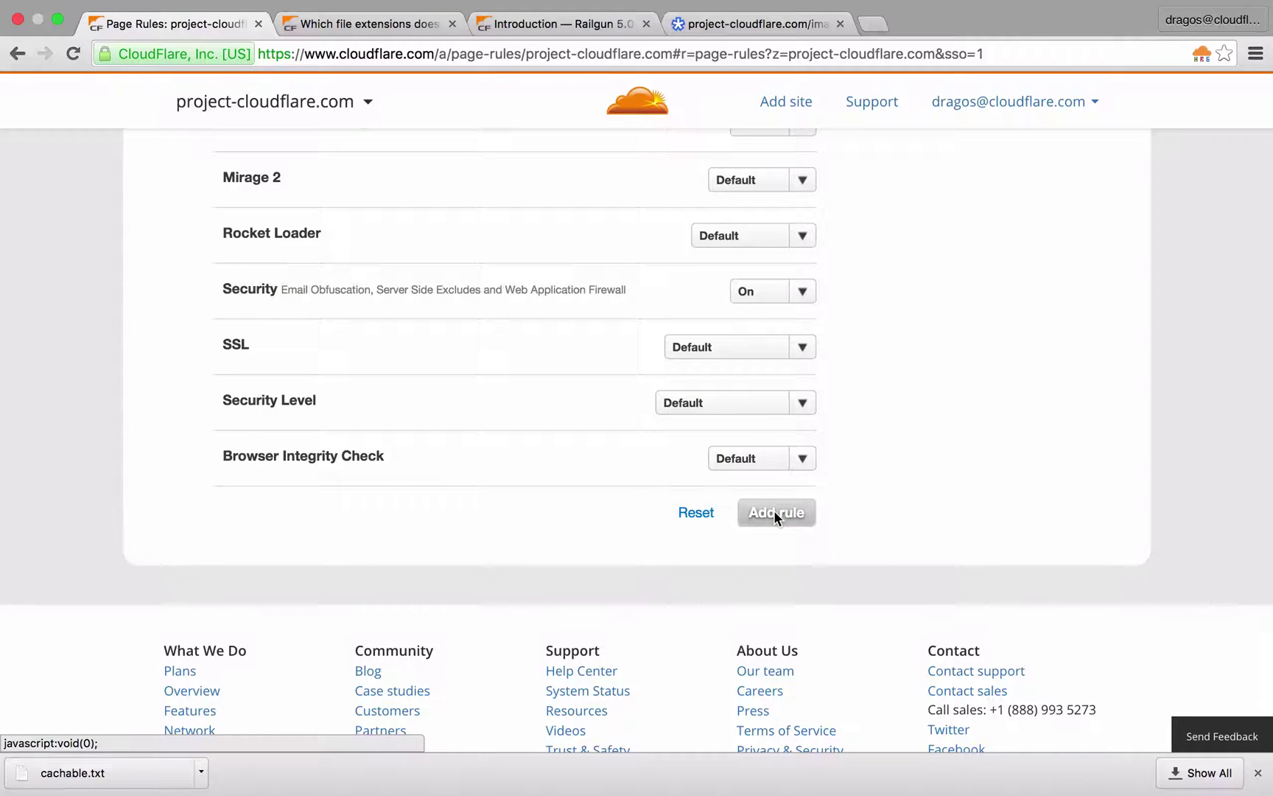
{"action": "scroll", "coordinate": [776, 519], "scroll_direction": "up", "scroll_amount": 3}
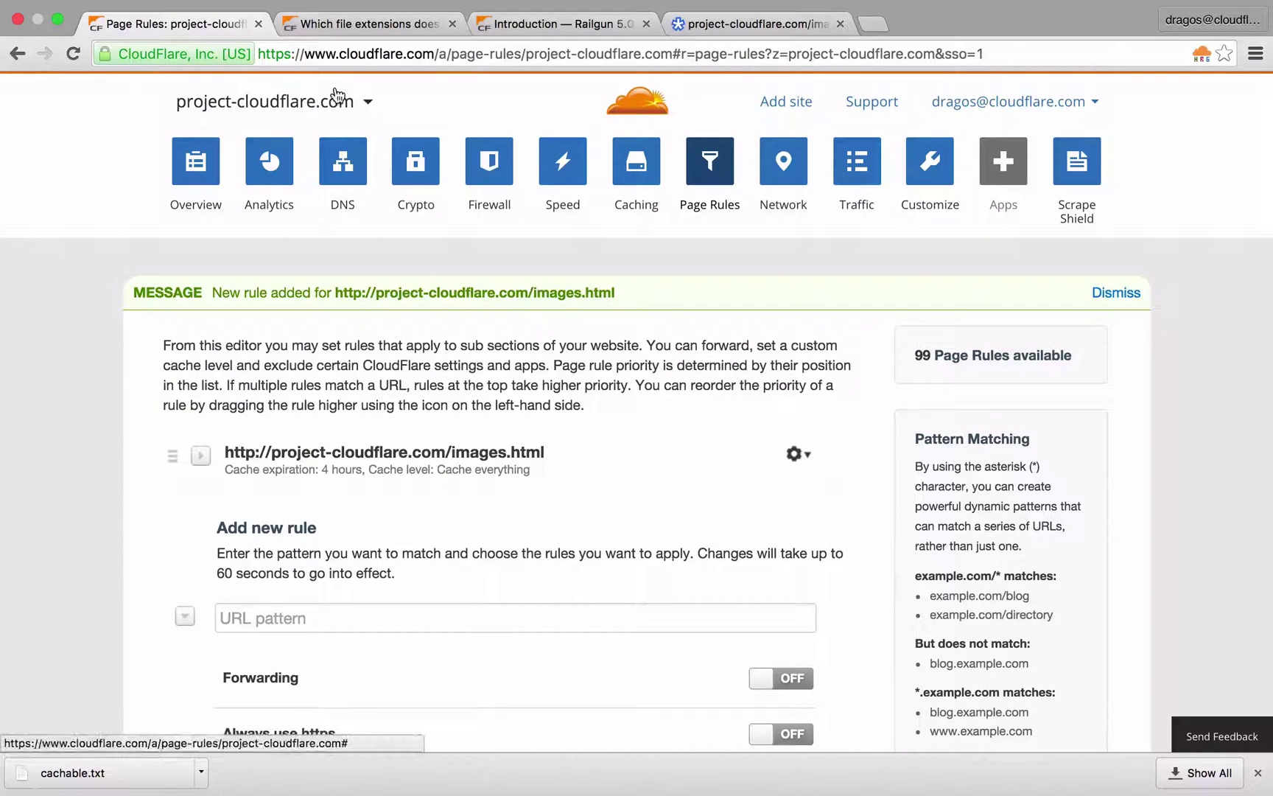
{"action": "left_click", "coordinate": [276, 169]}
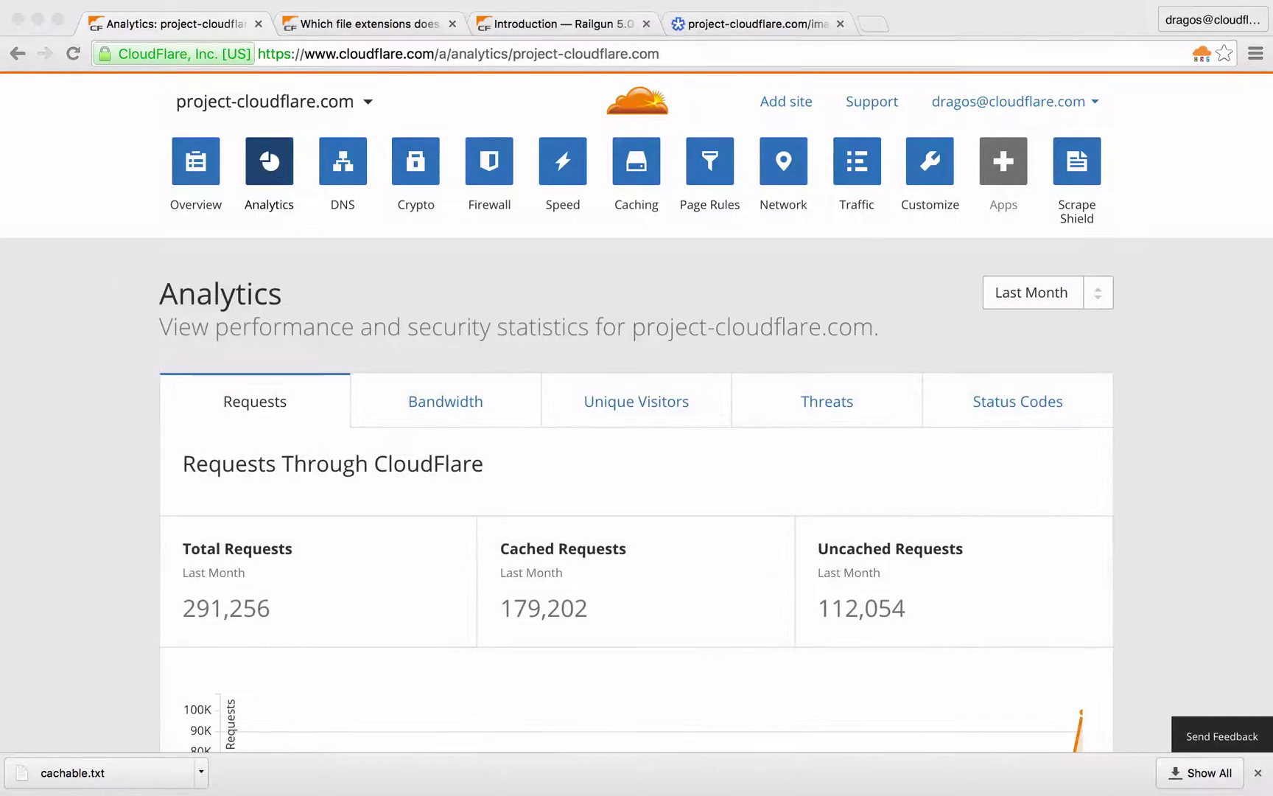
{"action": "scroll", "coordinate": [1113, 483], "scroll_direction": "down", "scroll_amount": 4}
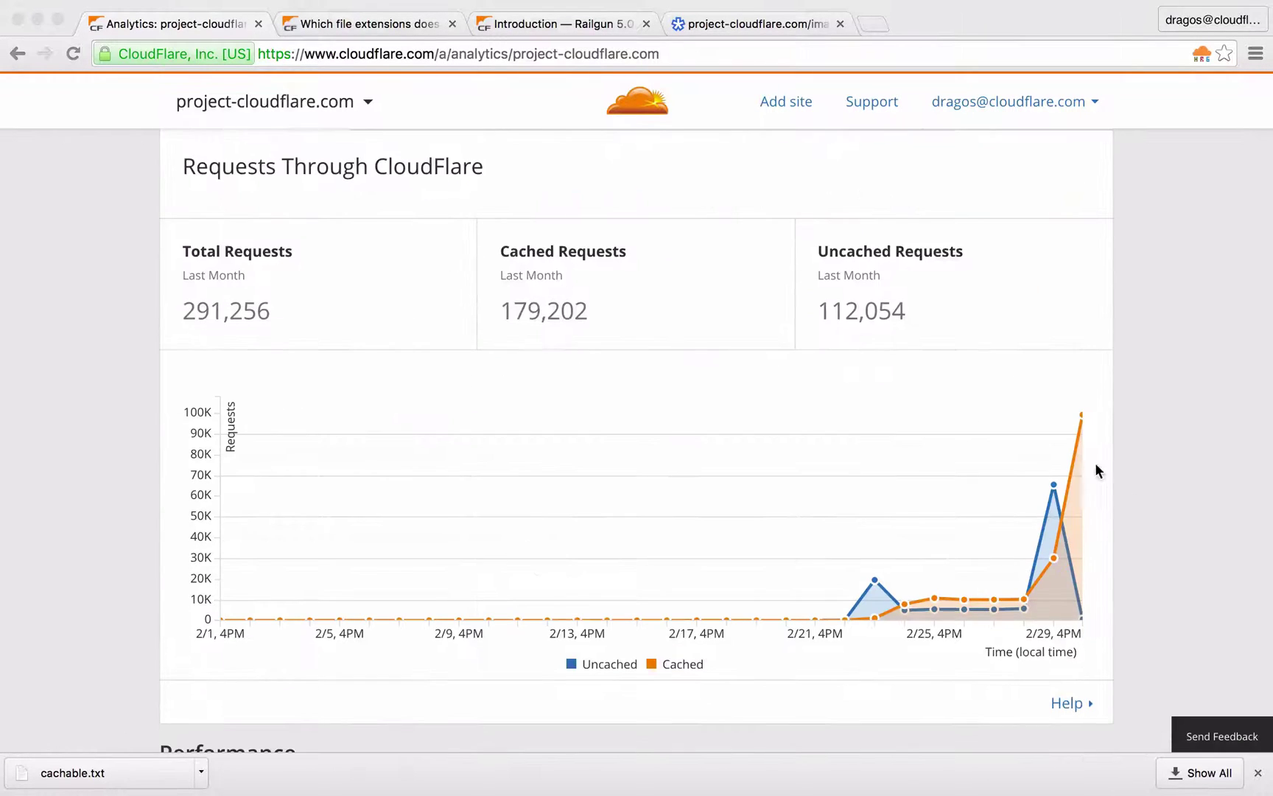
{"action": "scroll", "coordinate": [1050, 558], "scroll_direction": "down", "scroll_amount": 1}
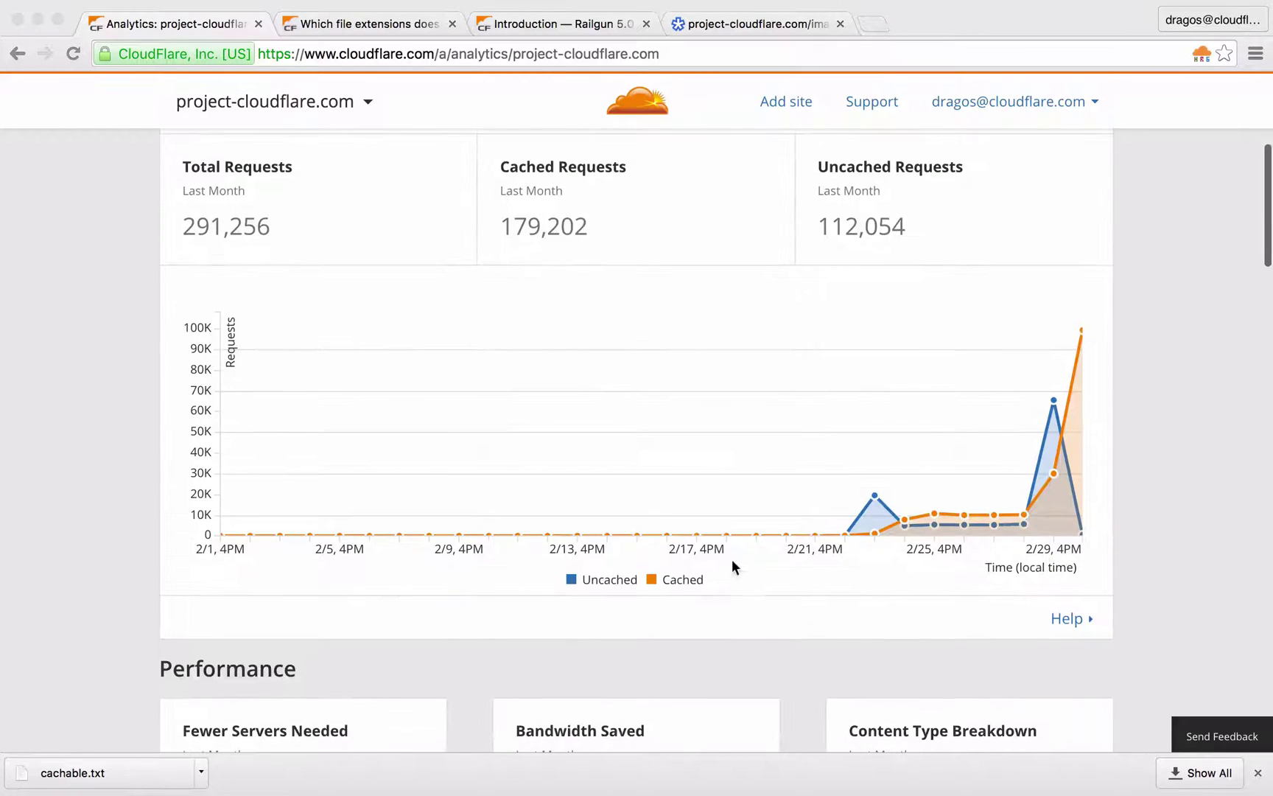
{"action": "scroll", "coordinate": [669, 580], "scroll_direction": "down", "scroll_amount": 6}
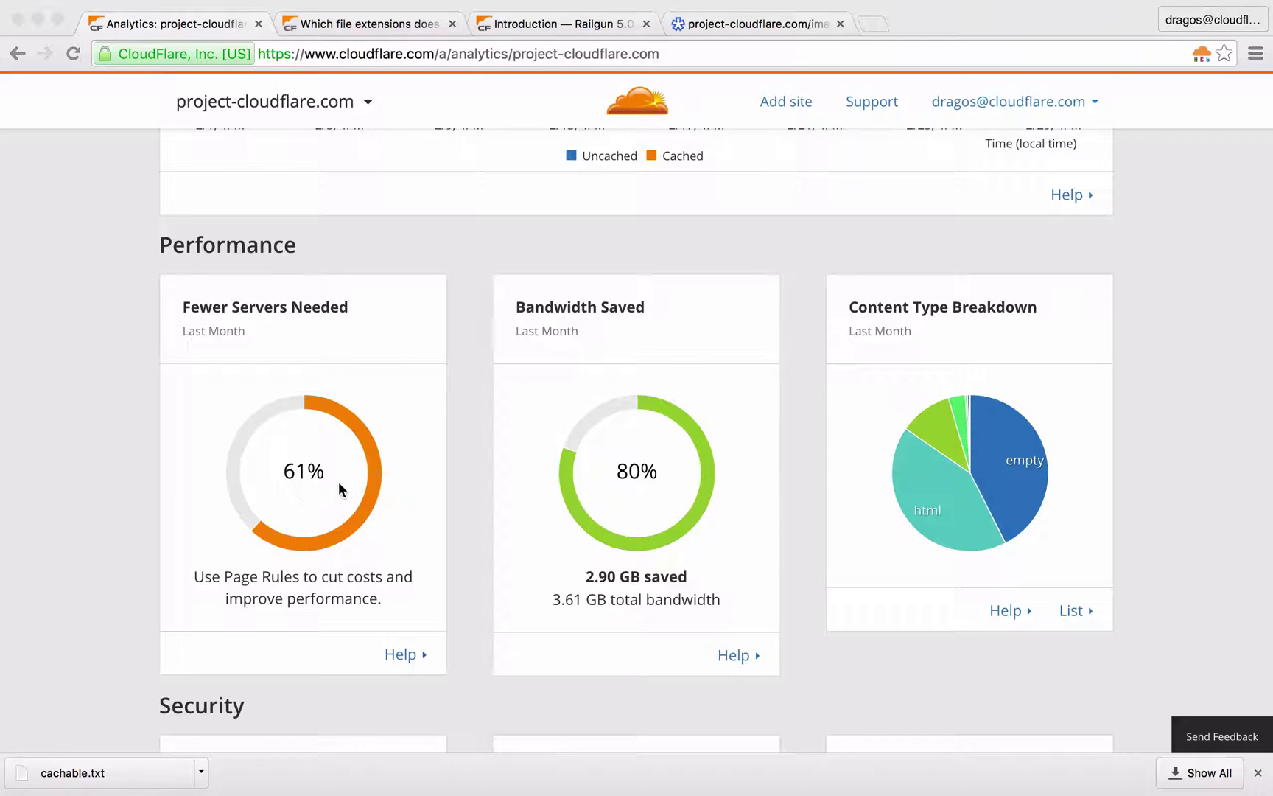
{"action": "left_click", "coordinate": [319, 443]}
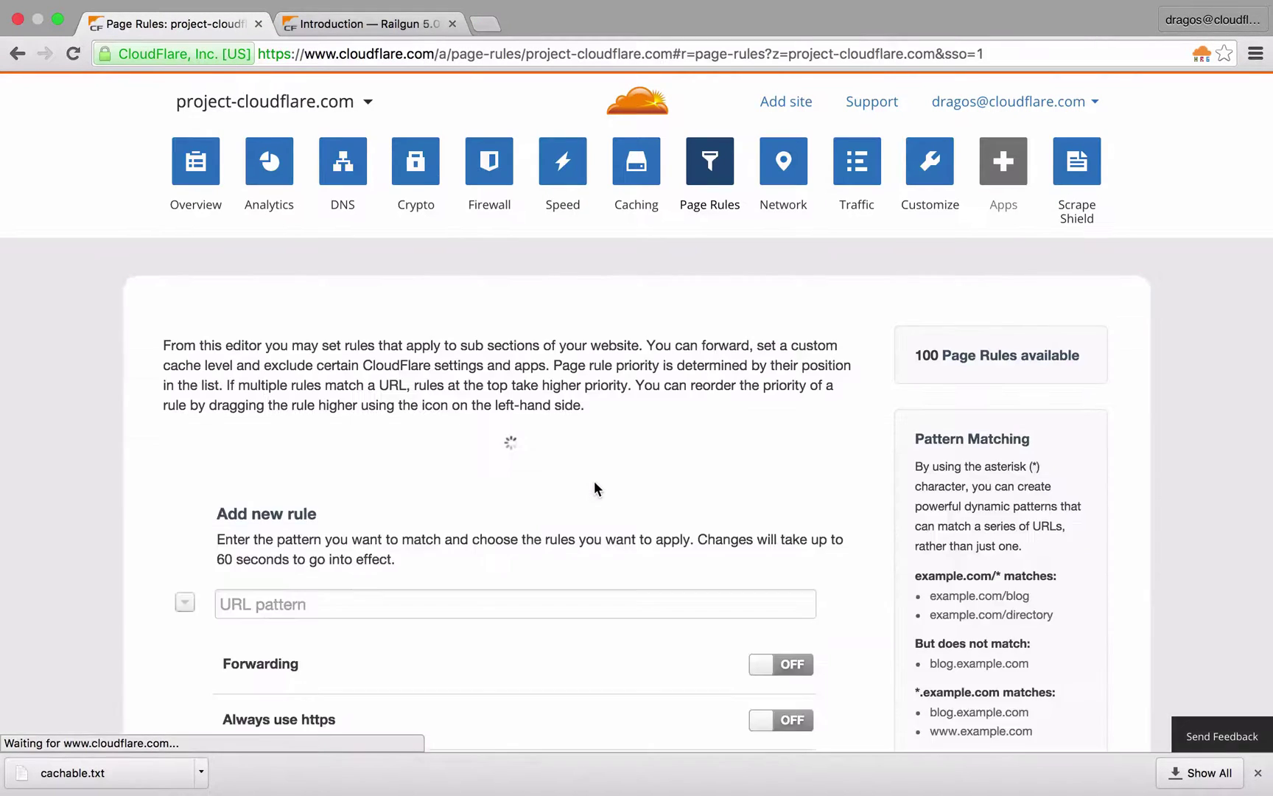
Open the site's Speed settings, then go to the organization's Railgun settings.
{"action": "scroll", "coordinate": [596, 488], "scroll_direction": "down", "scroll_amount": 3}
{"action": "scroll", "coordinate": [594, 489], "scroll_direction": "up", "scroll_amount": 3}
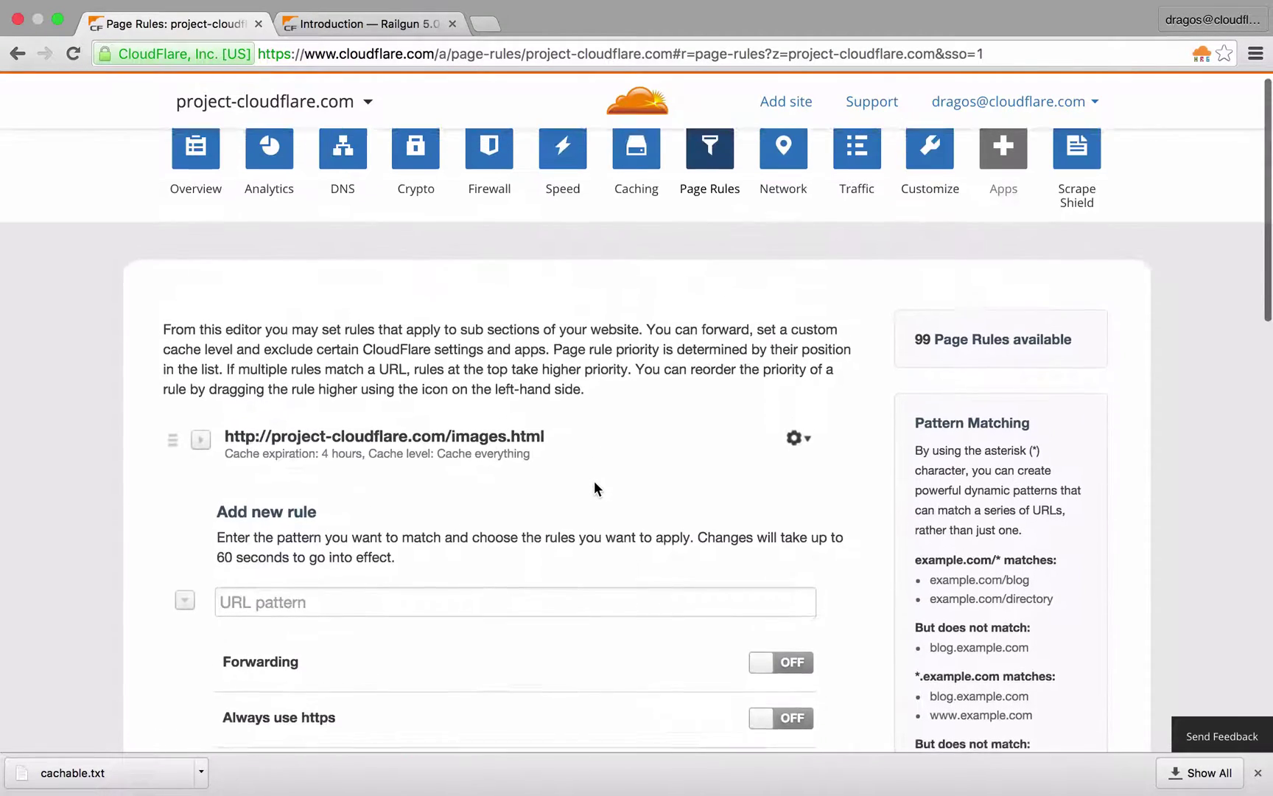
{"action": "left_click", "coordinate": [563, 162]}
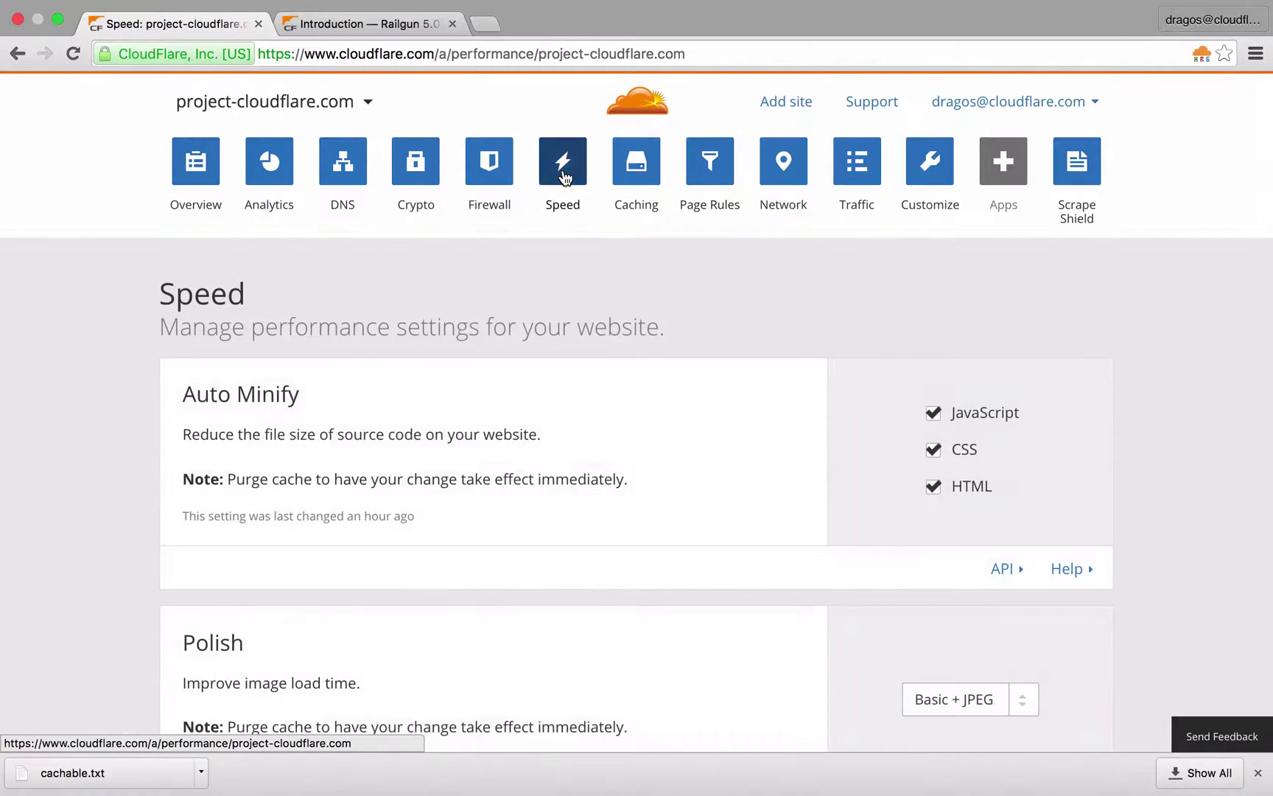
{"action": "scroll", "coordinate": [644, 512], "scroll_direction": "down", "scroll_amount": 8}
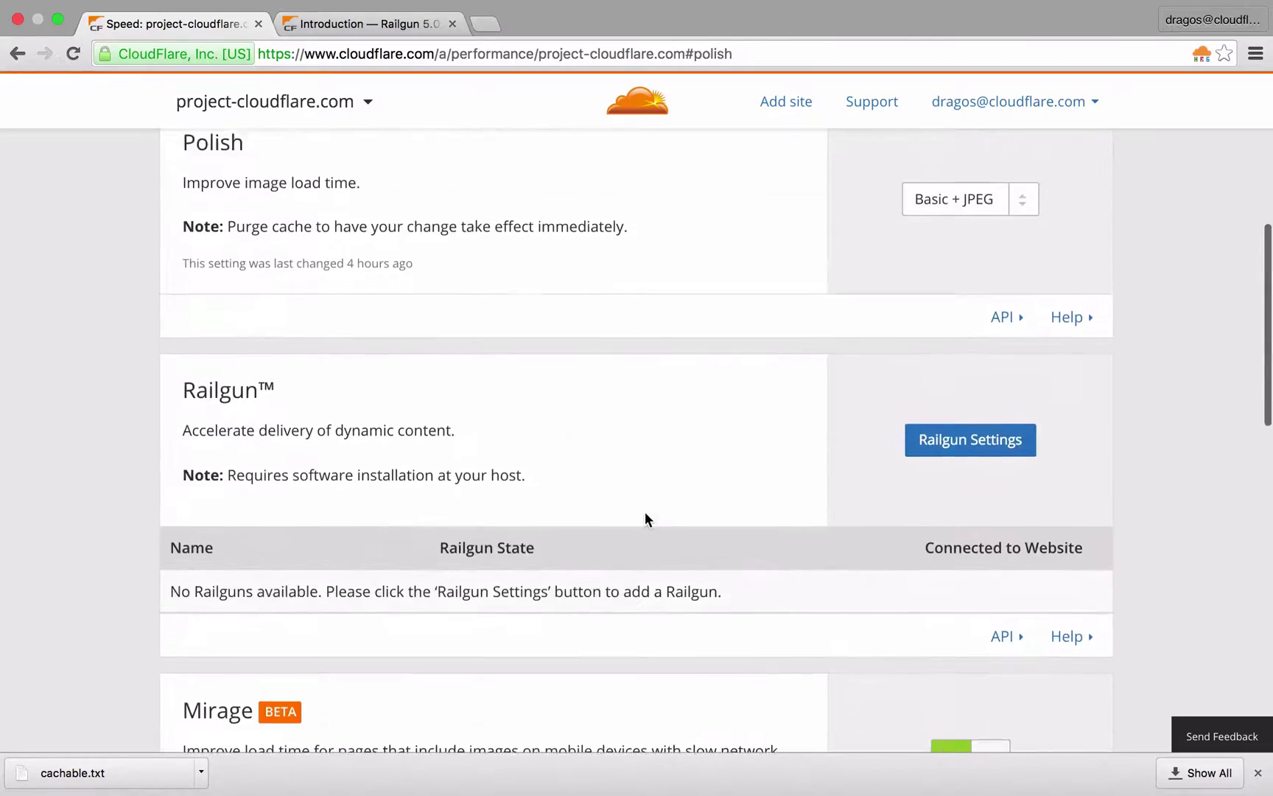
{"action": "left_click", "coordinate": [944, 433]}
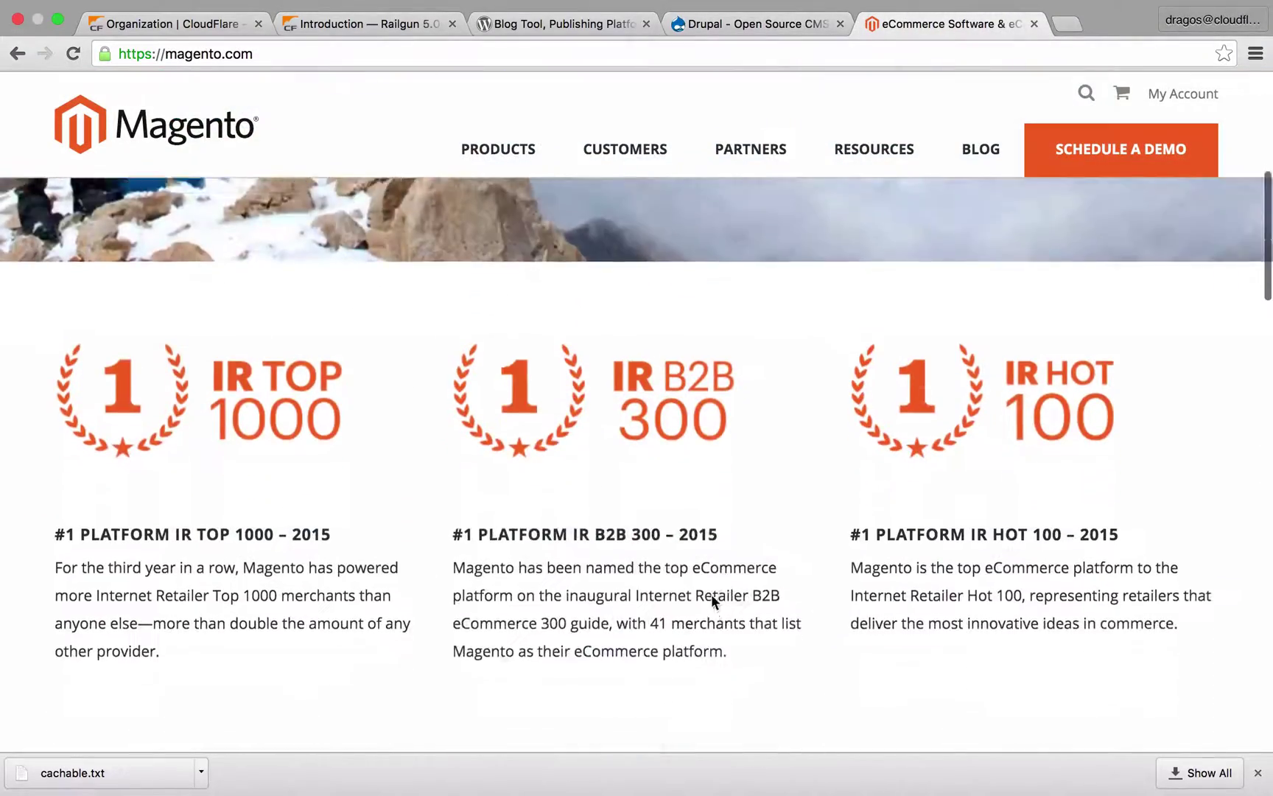
Open Skullcandy's New Arrivals listing, scroll through it and reload the page.
{"action": "scroll", "coordinate": [711, 600], "scroll_direction": "down", "scroll_amount": 5}
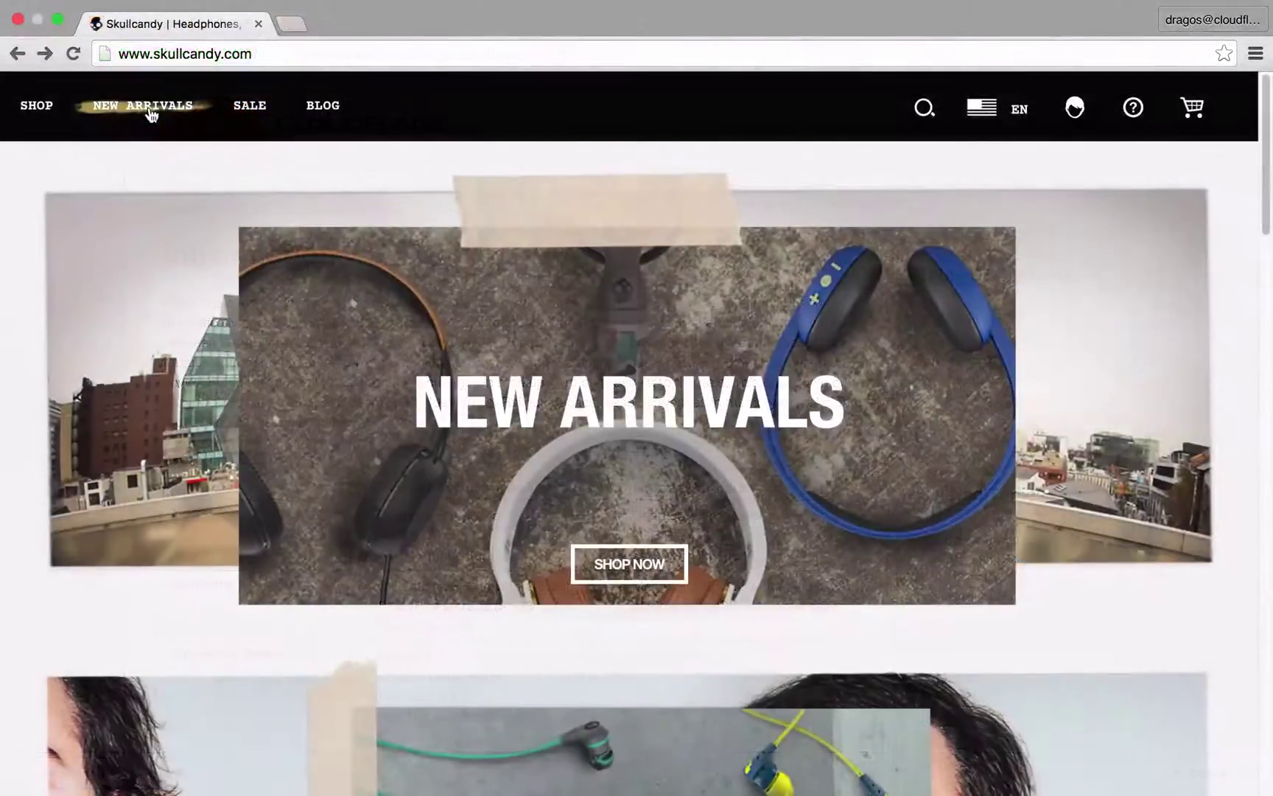
{"action": "left_click", "coordinate": [151, 111]}
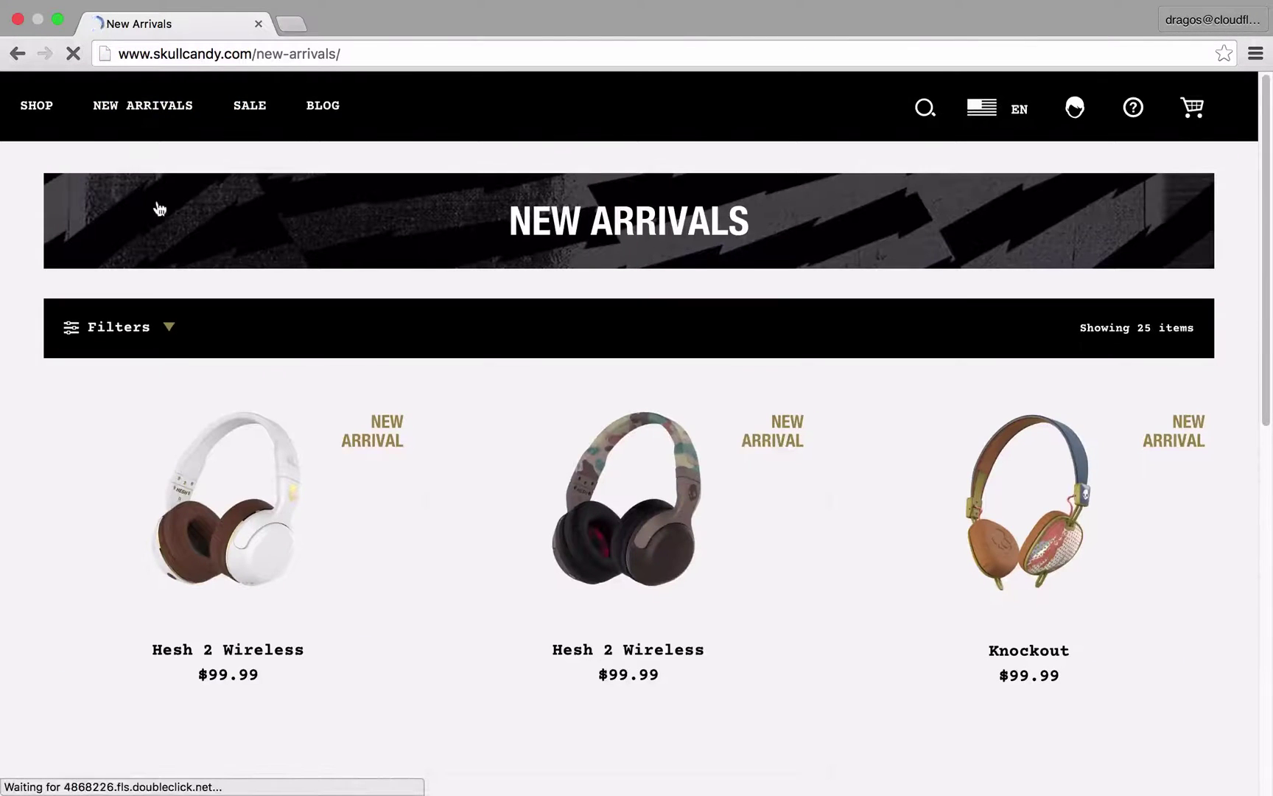
{"action": "scroll", "coordinate": [175, 417], "scroll_direction": "down", "scroll_amount": 3}
{"action": "scroll", "coordinate": [181, 416], "scroll_direction": "down", "scroll_amount": 1}
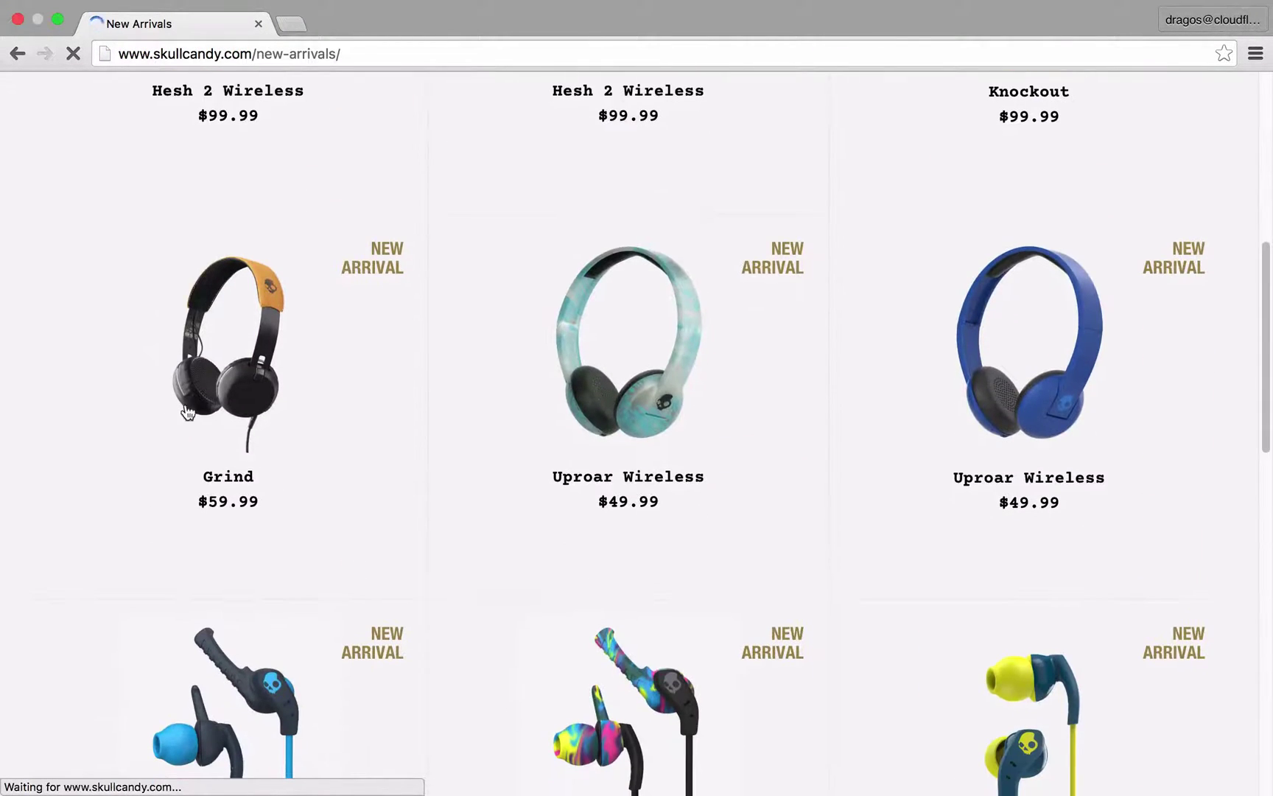
{"action": "left_click", "coordinate": [223, 394]}
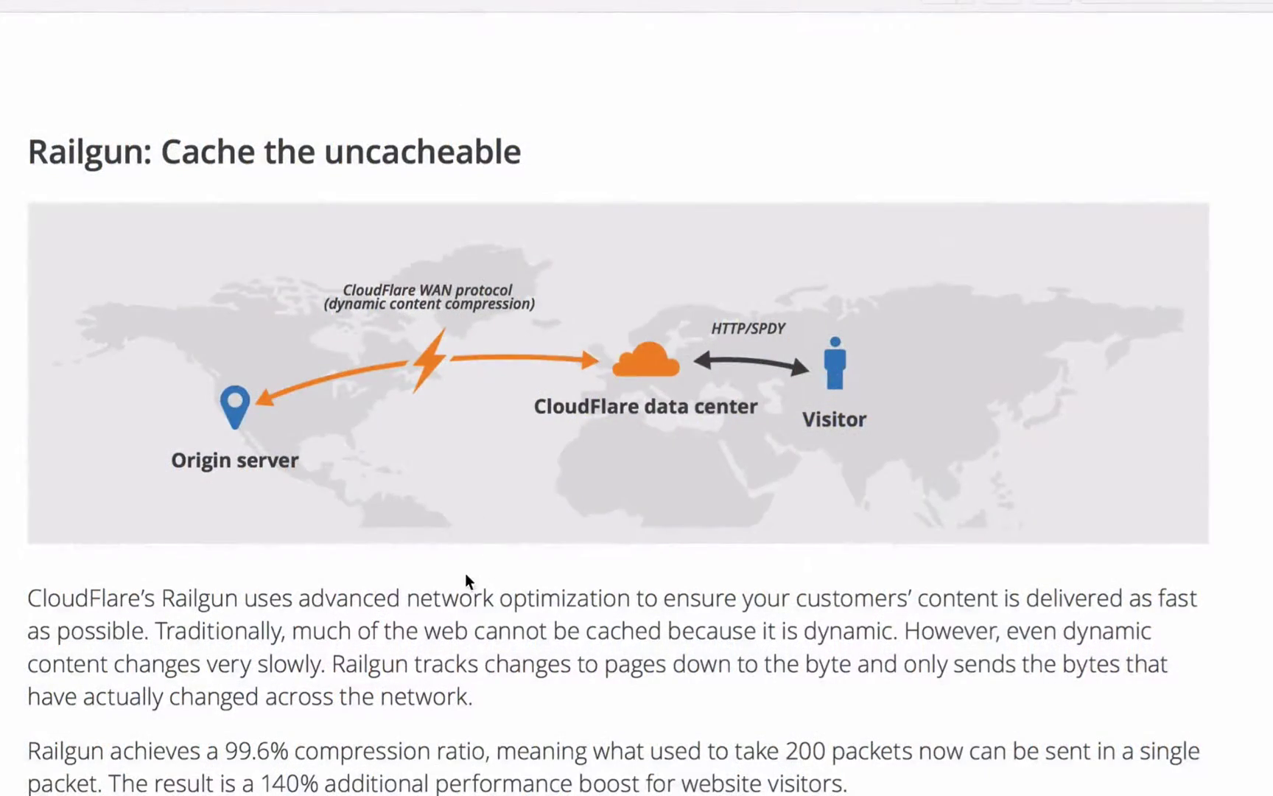
Scroll the Railgun article and highlight the sentence on the 140% additional performance boost.
{"action": "scroll", "coordinate": [465, 578], "scroll_direction": "down", "scroll_amount": 3}
{"action": "scroll", "coordinate": [465, 572], "scroll_direction": "down", "scroll_amount": 3}
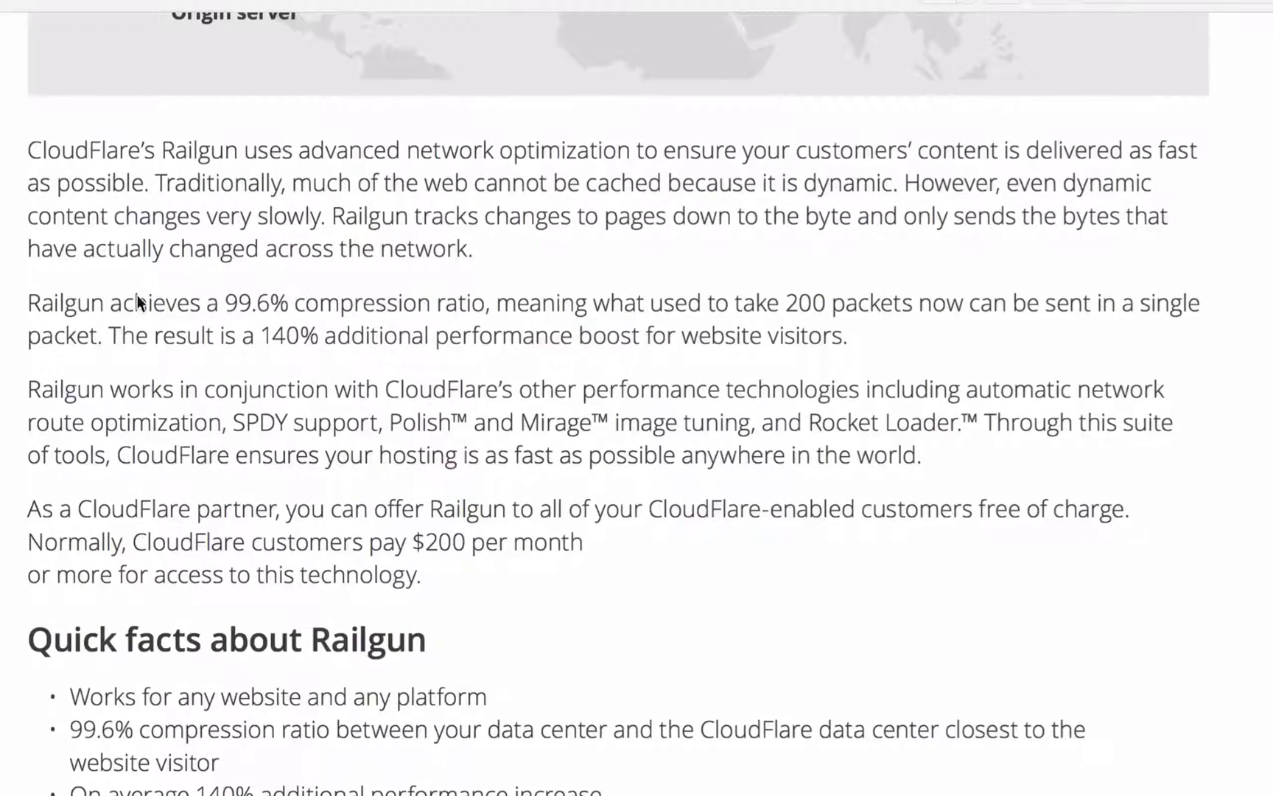
{"action": "left_click_drag", "start_coordinate": [110, 304], "coordinate": [484, 309]}
{"action": "left_click", "coordinate": [485, 414]}
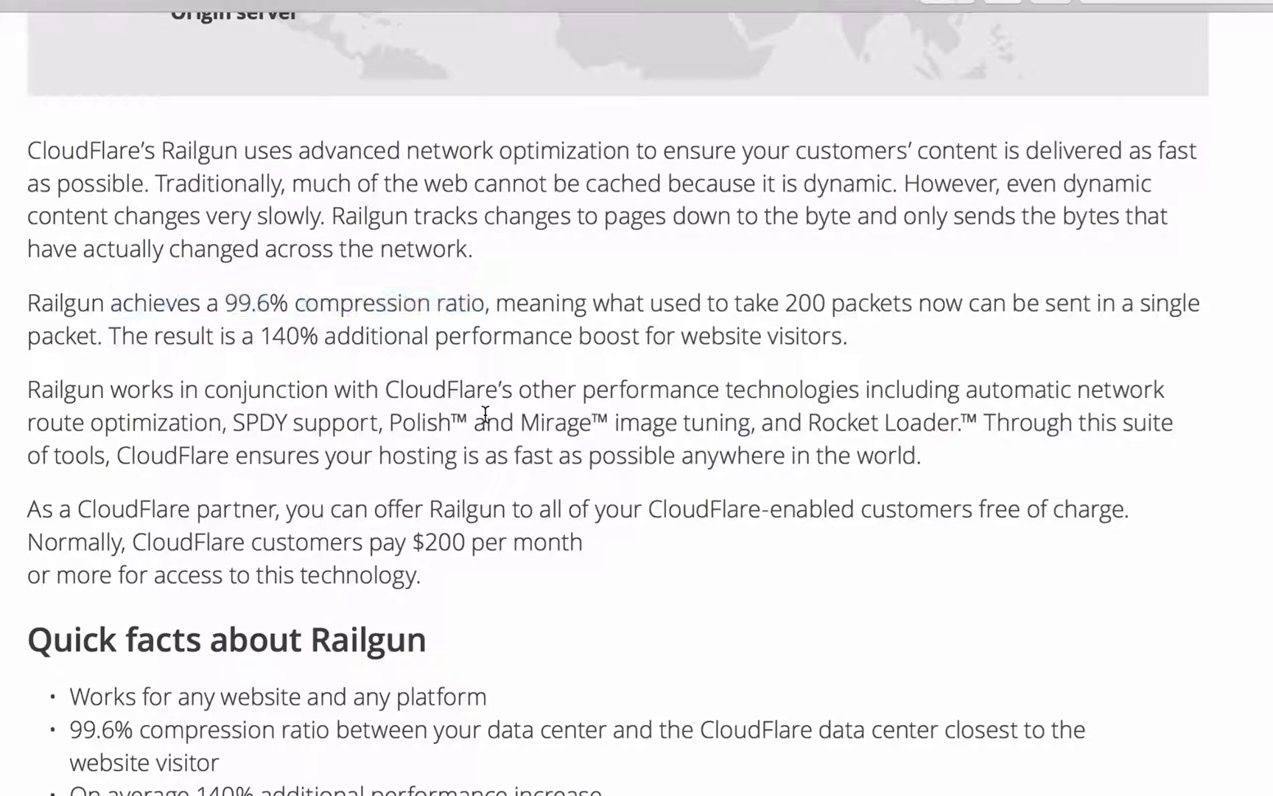
{"action": "left_click_drag", "start_coordinate": [109, 335], "coordinate": [858, 350]}
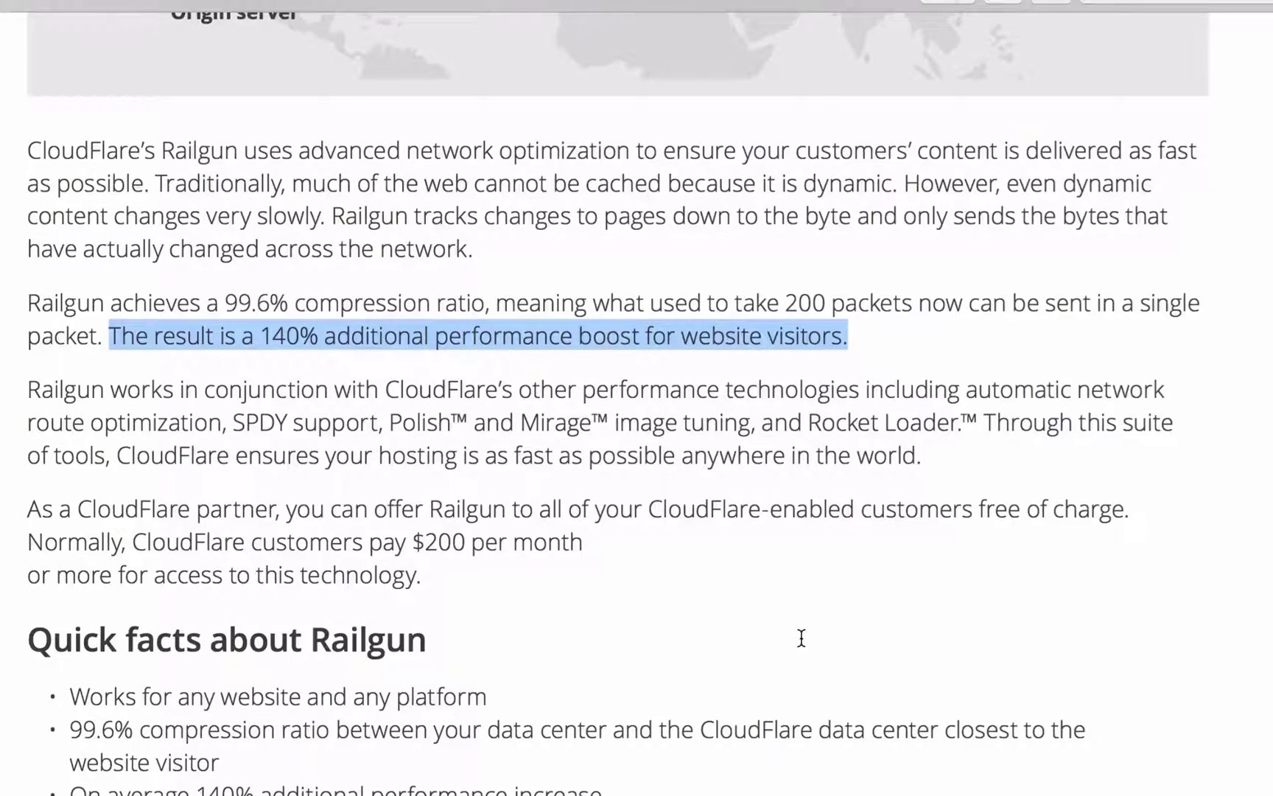
Search CloudFlare Support for 'railgun', scroll the results, then reload images.html on cloudflare-free.com.
{"action": "left_click", "coordinate": [776, 105]}
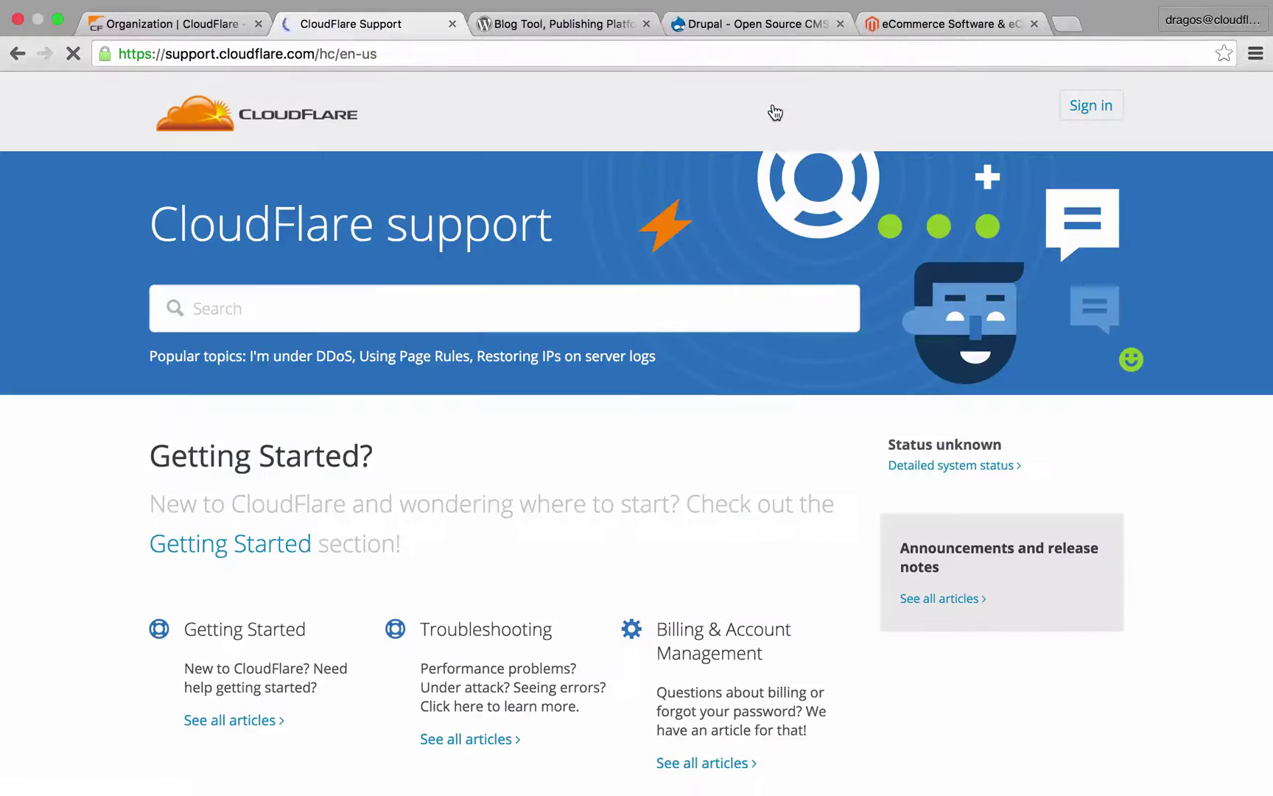
{"action": "left_click", "coordinate": [412, 301]}
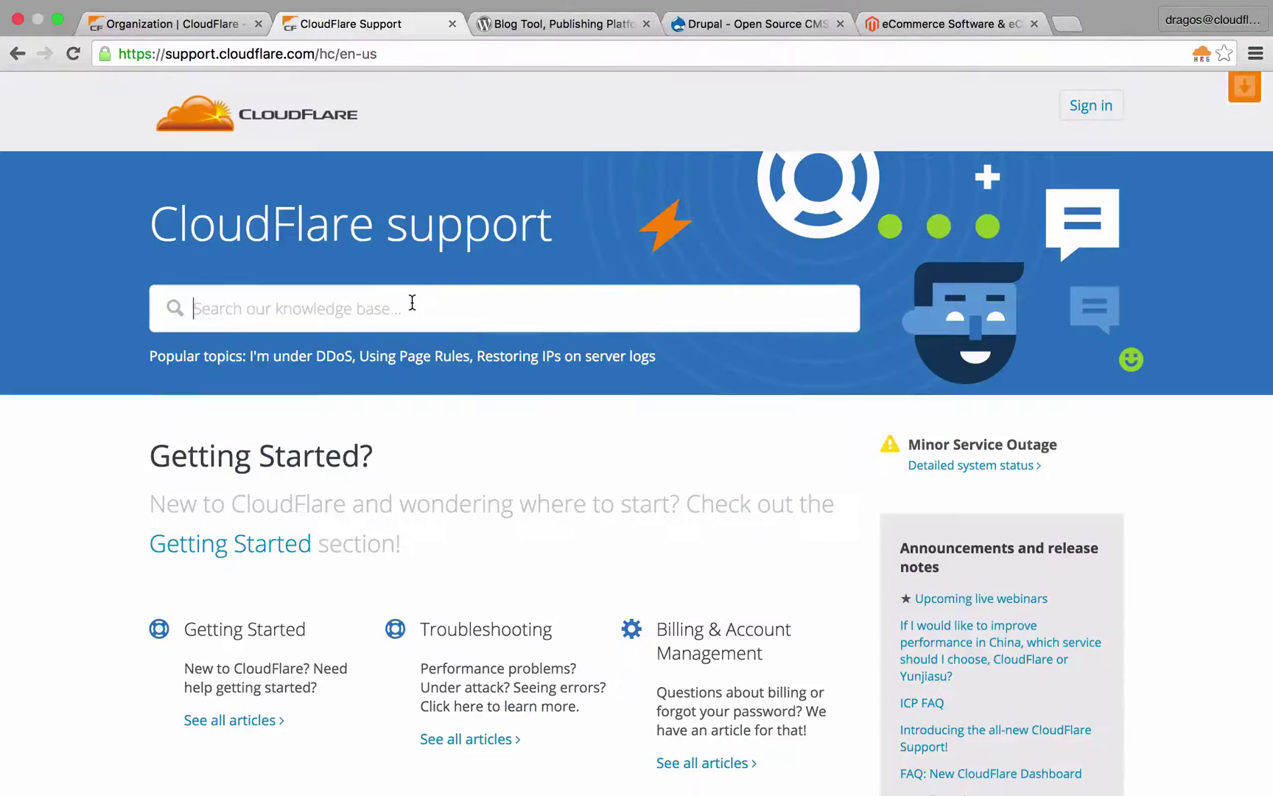
{"action": "type", "text": "railgun"}
{"action": "key", "text": "Return"}
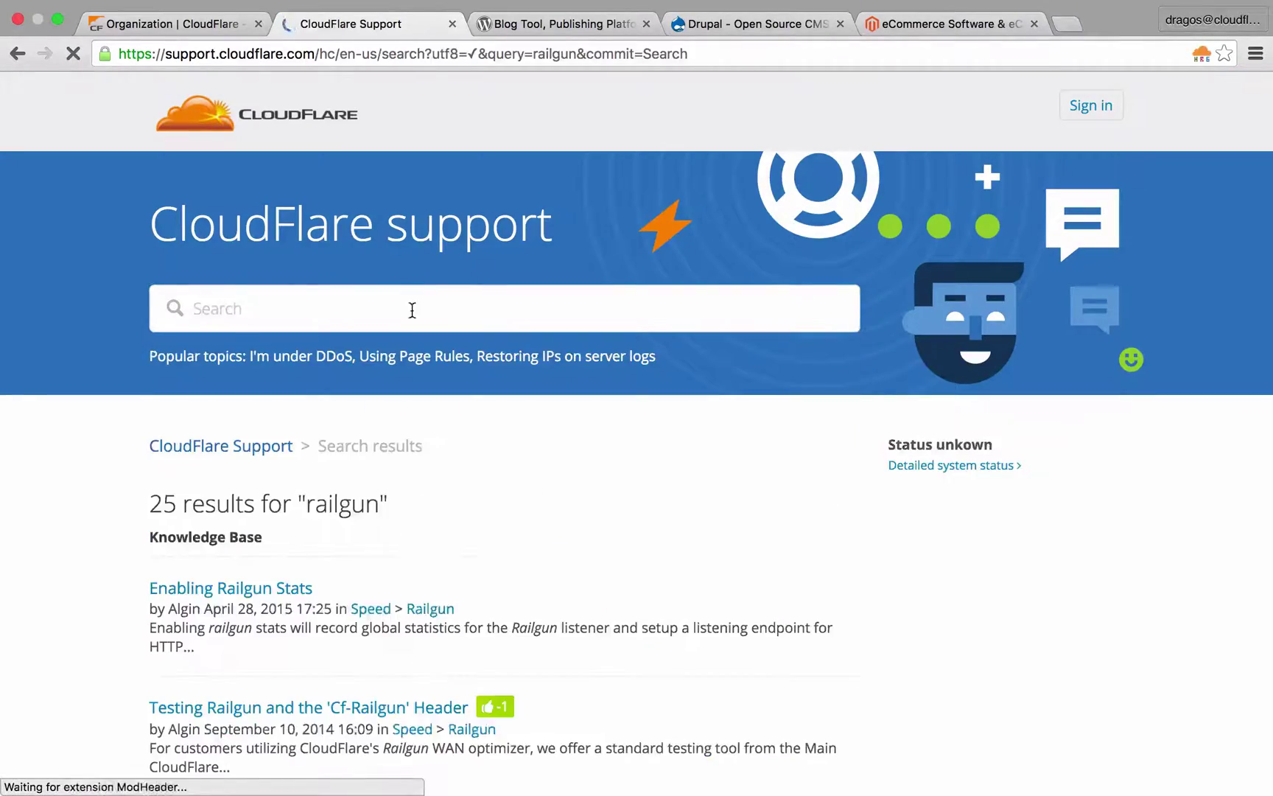
{"action": "scroll", "coordinate": [437, 575], "scroll_direction": "down", "scroll_amount": 5}
{"action": "scroll", "coordinate": [437, 577], "scroll_direction": "down", "scroll_amount": 4}
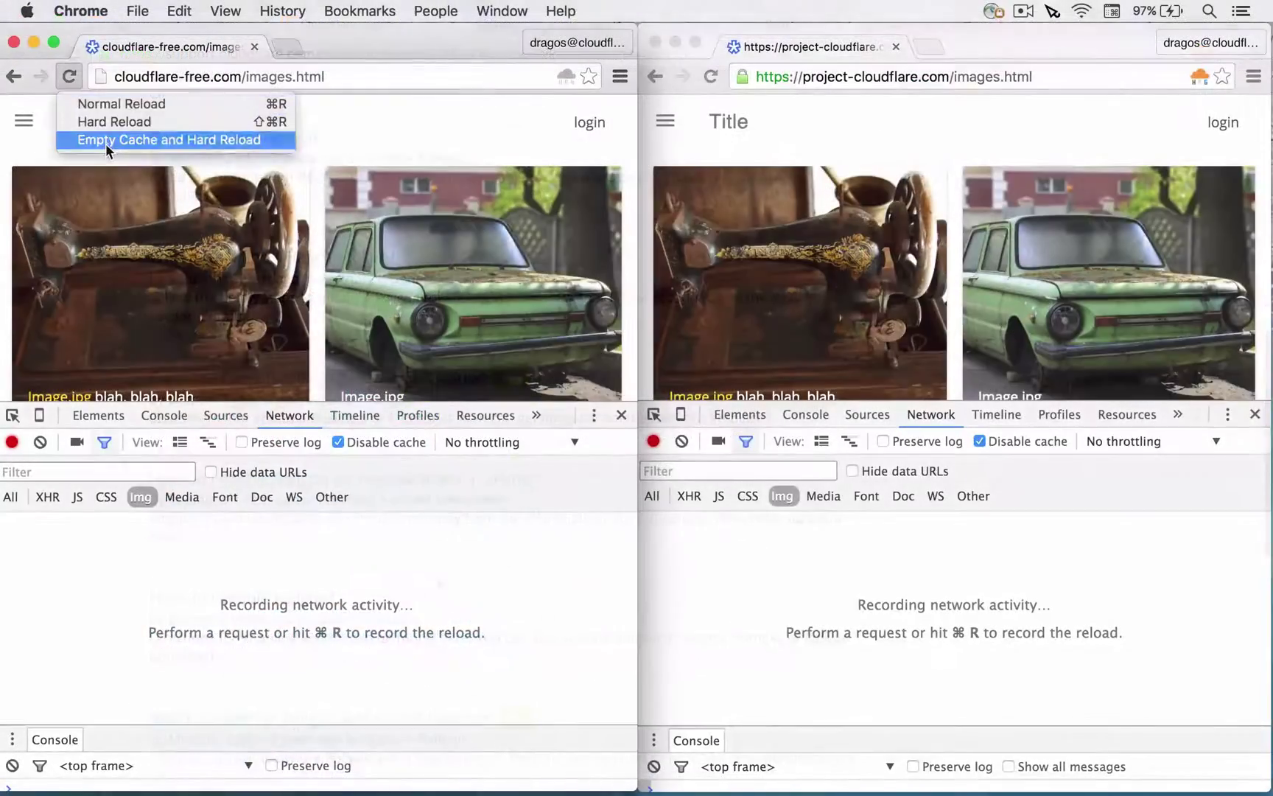
{"action": "left_click", "coordinate": [106, 140]}
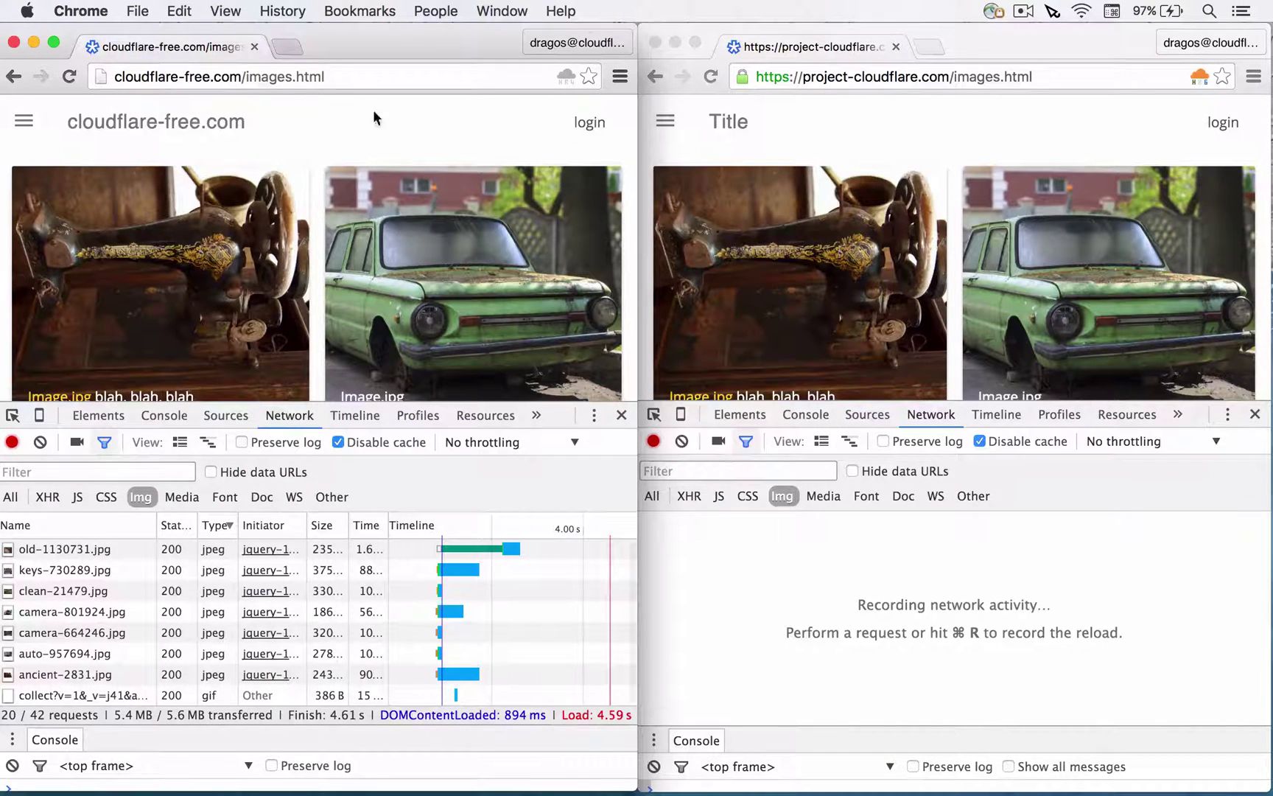
Empty the cache and hard-reload images.html on project-cloudflare.com.
{"action": "left_click_drag", "start_coordinate": [710, 76], "coordinate": [734, 133]}
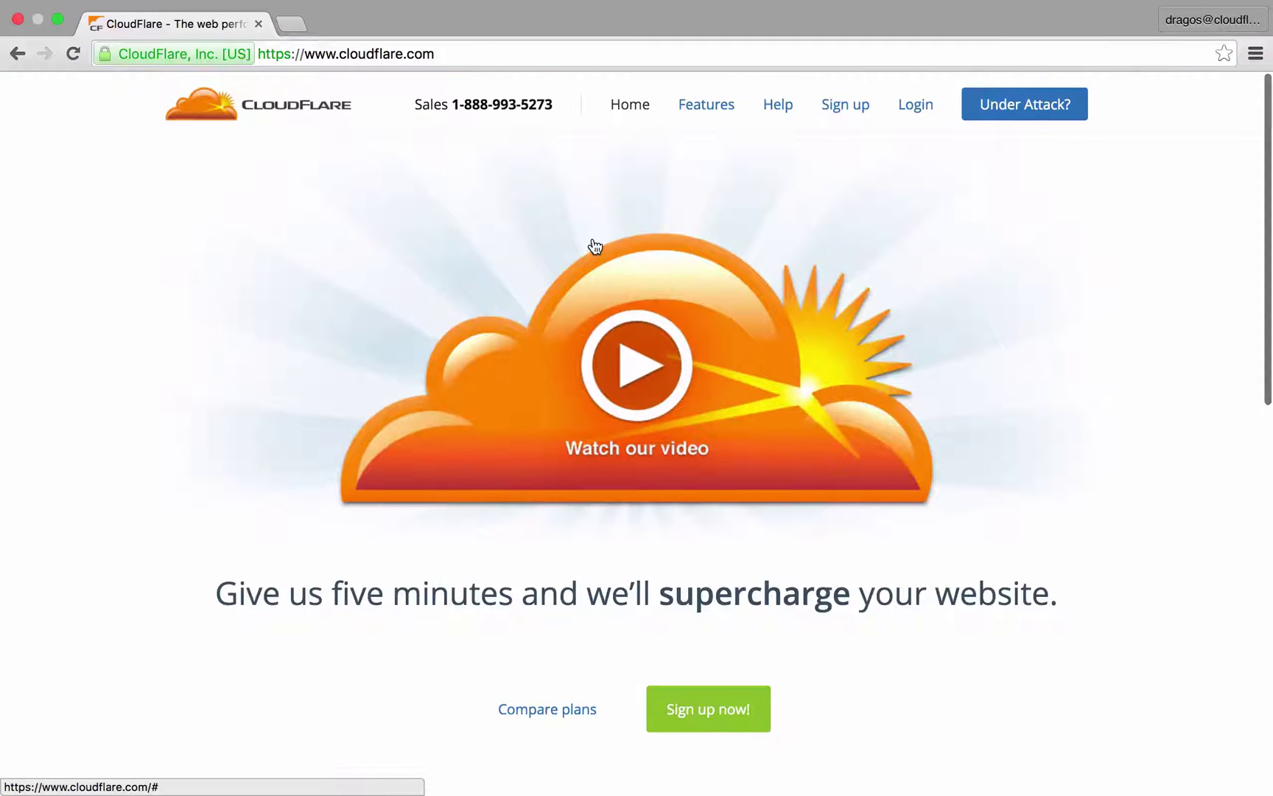
Go to CloudFlare Support from Help and browse its article categories, from Getting Started to Firewall.
{"action": "left_click", "coordinate": [773, 117]}
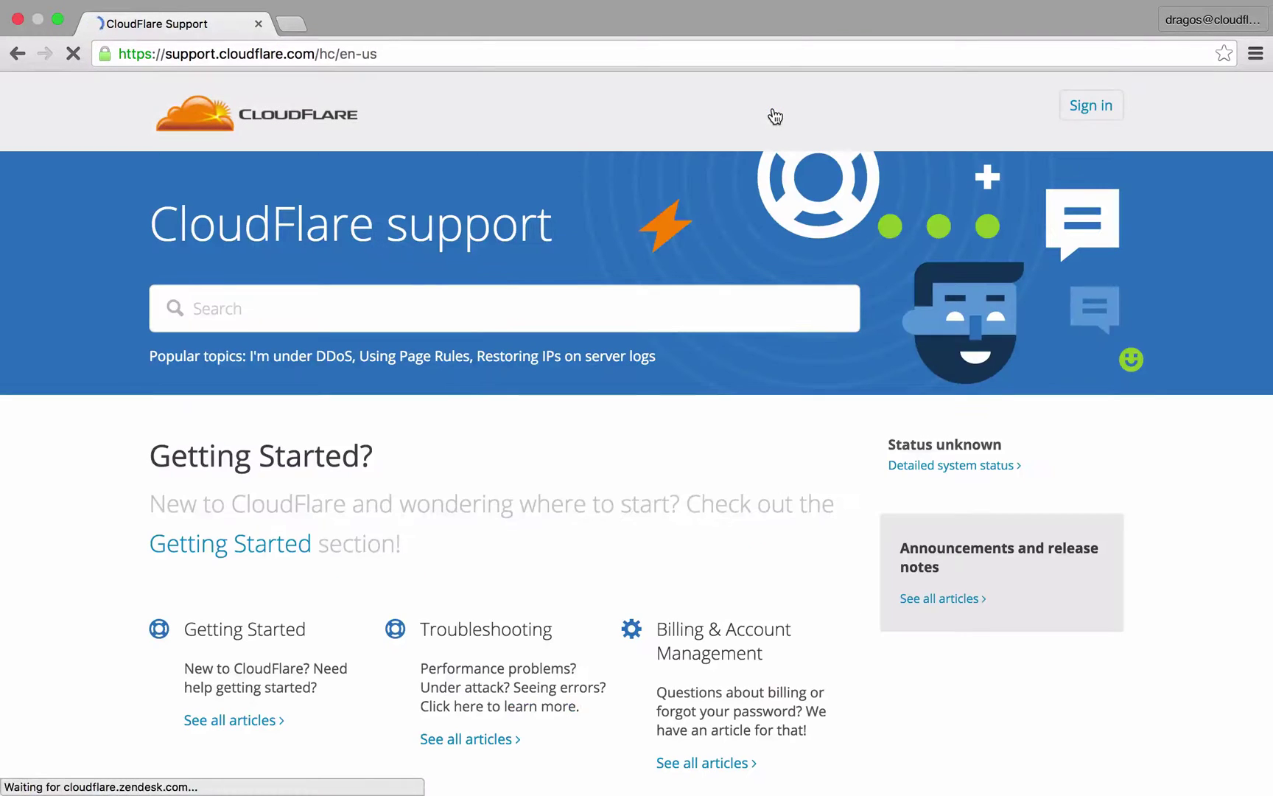
{"action": "scroll", "coordinate": [1246, 681], "scroll_direction": "down", "scroll_amount": 4}
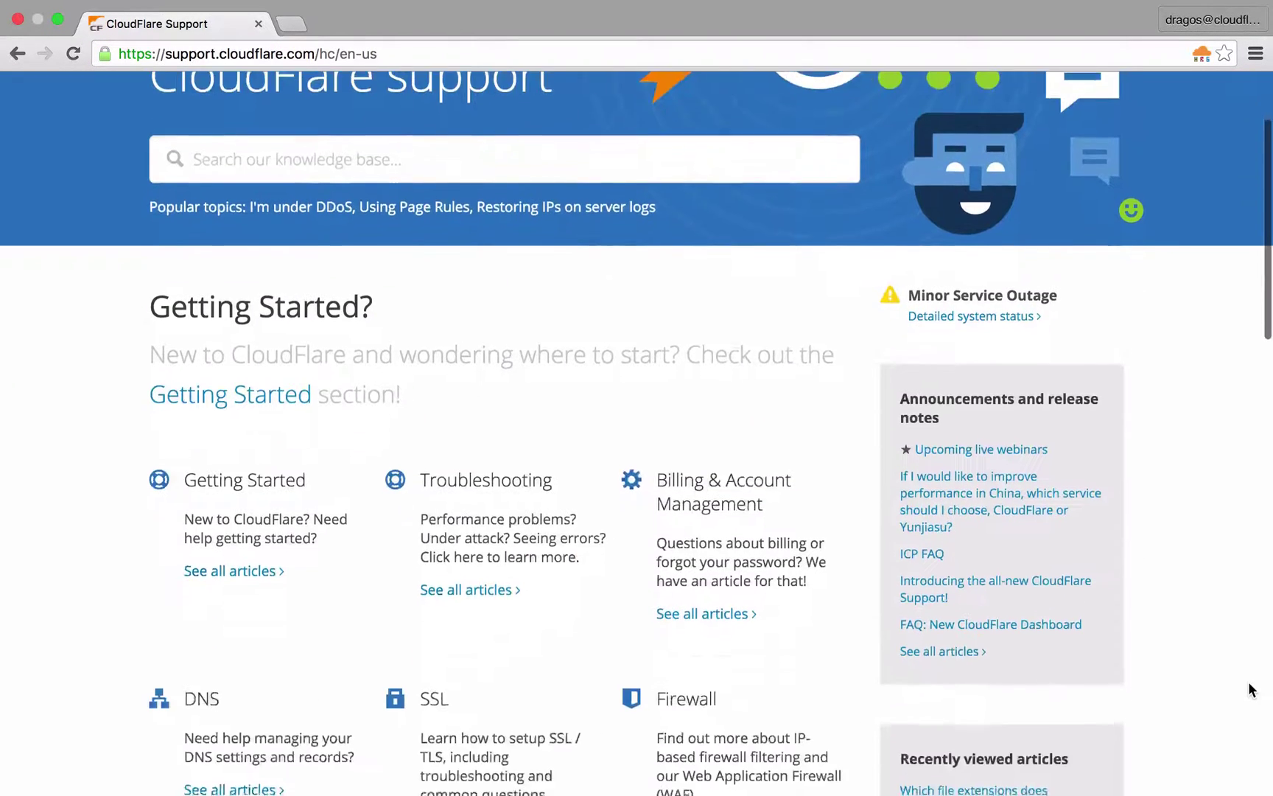